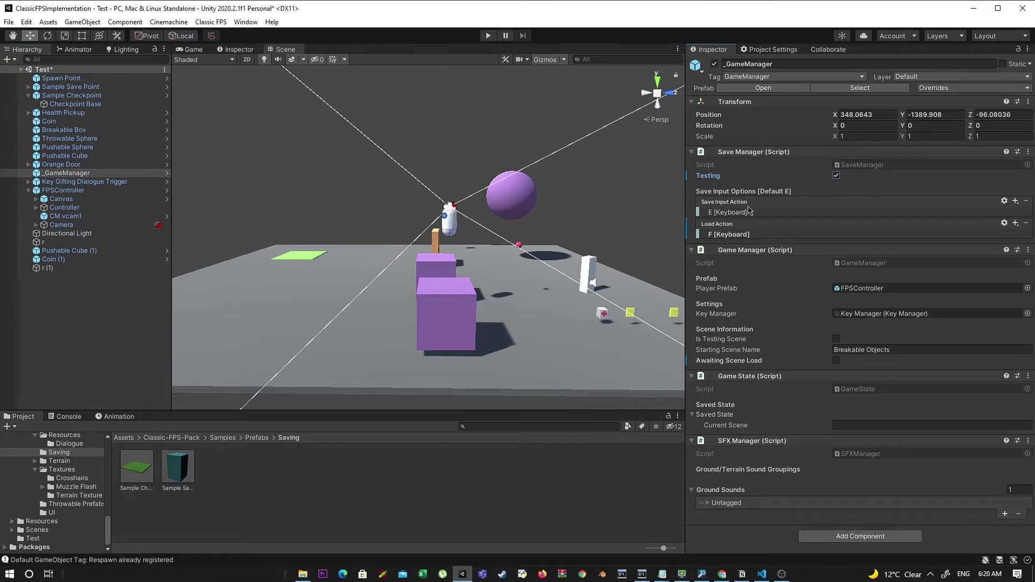
Check the Save Manager's save and load bindings, and run the scene with the Console displayed.
{"action": "left_click", "coordinate": [749, 211]}
{"action": "left_click", "coordinate": [736, 236]}
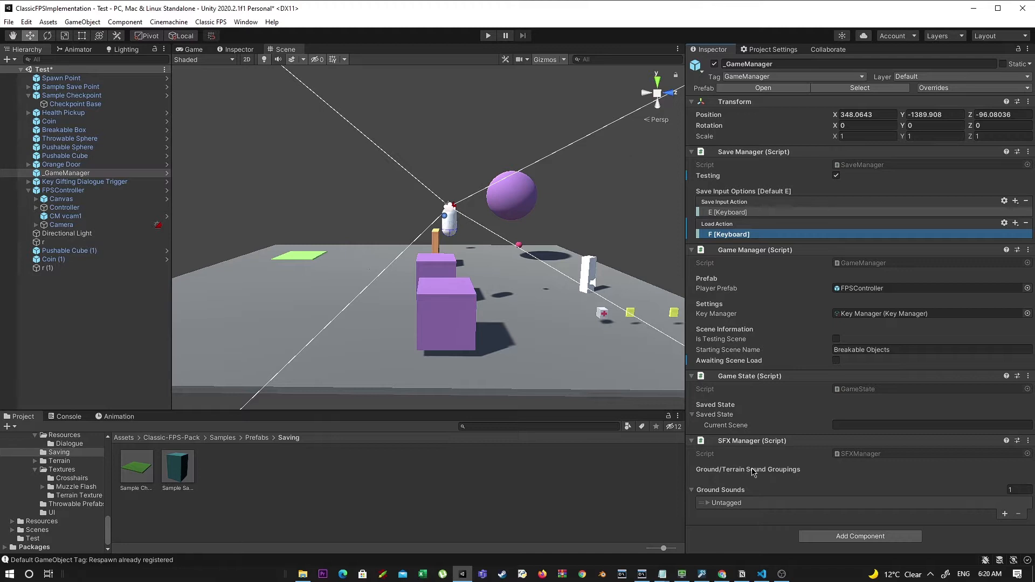
{"action": "left_click", "coordinate": [489, 36]}
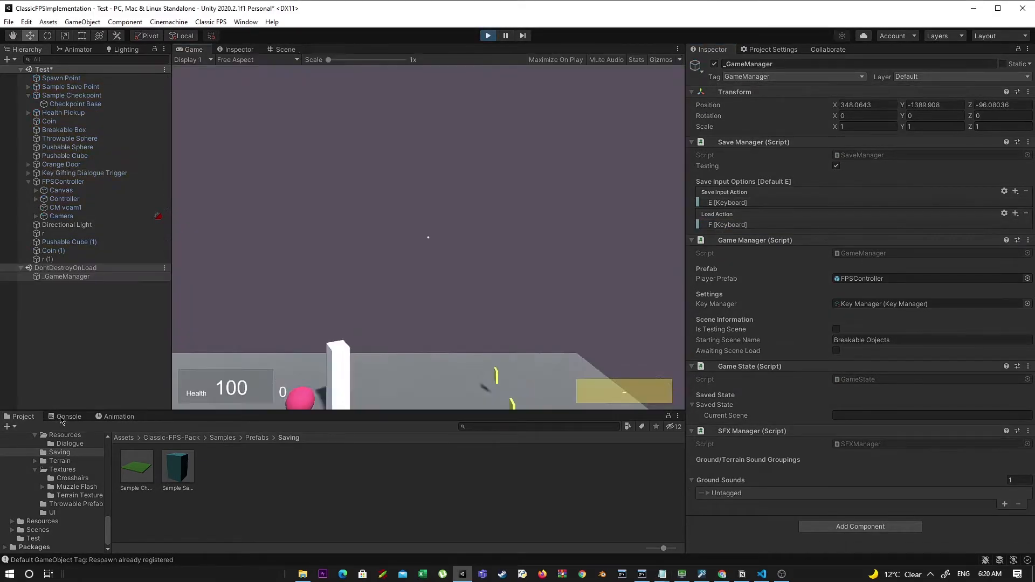
{"action": "left_click", "coordinate": [67, 416]}
{"action": "left_click", "coordinate": [554, 318]}
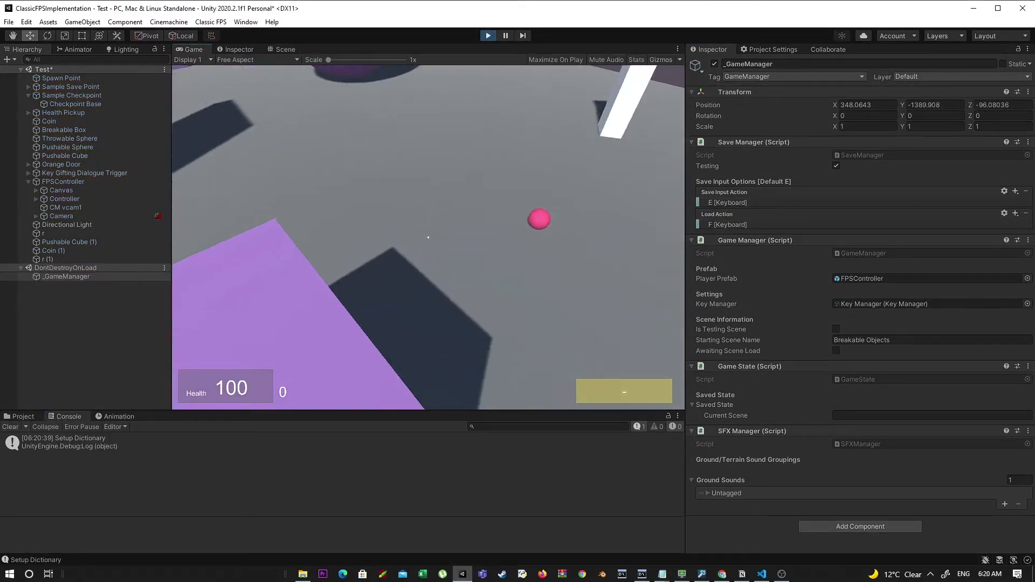
Move the player around briefly, and dock the Scene view beside the Hierarchy so it shows alongside the running Game view.
{"action": "key", "text": "s"}
{"action": "key", "text": "w"}
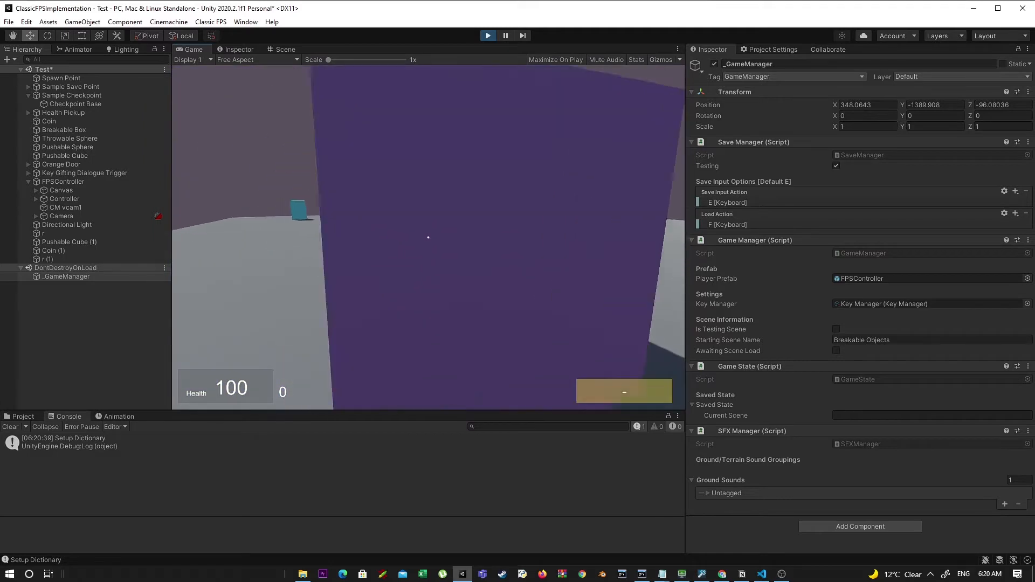
{"action": "key", "text": "d"}
{"action": "key", "text": "Escape"}
{"action": "left_click_drag", "start_coordinate": [285, 49], "coordinate": [73, 49]}
{"action": "left_click", "coordinate": [382, 183]}
Walk the player past the pushable cube toward the pink sphere and trigger the save action twice.
{"action": "key", "text": "w"}
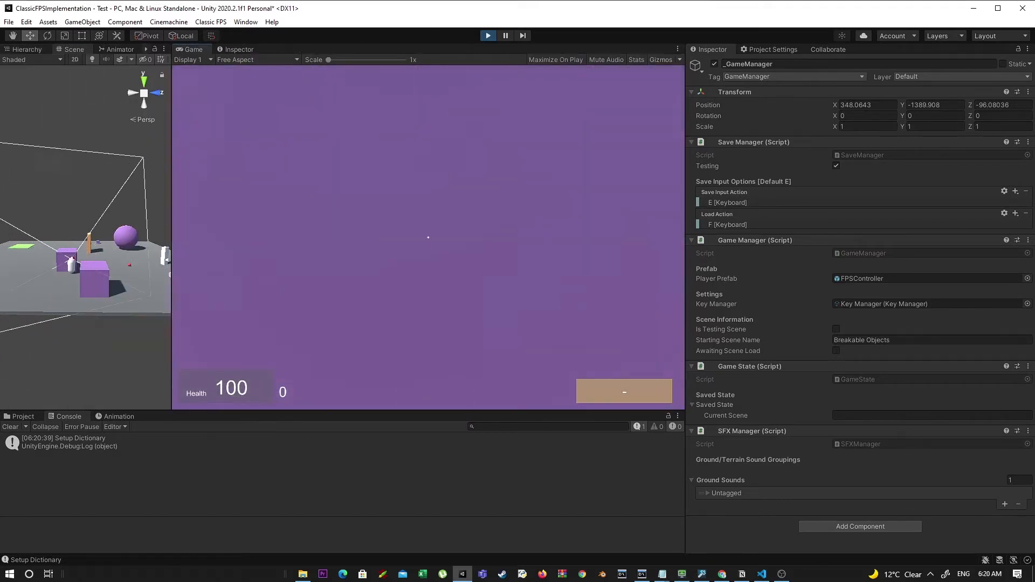
{"action": "key", "text": "s"}
{"action": "key", "text": "w"}
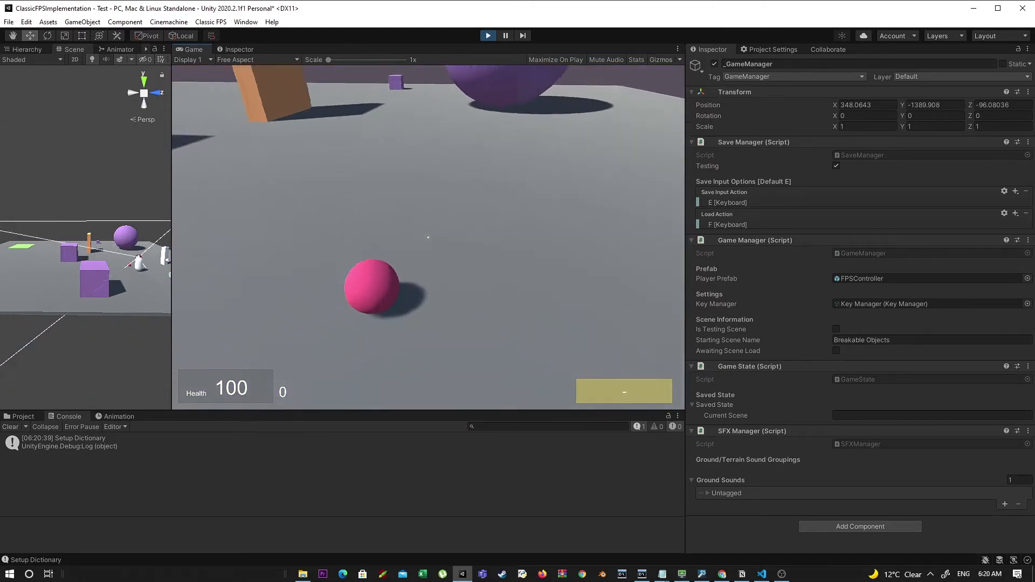
{"action": "key", "text": "e"}
{"action": "key", "text": "s"}
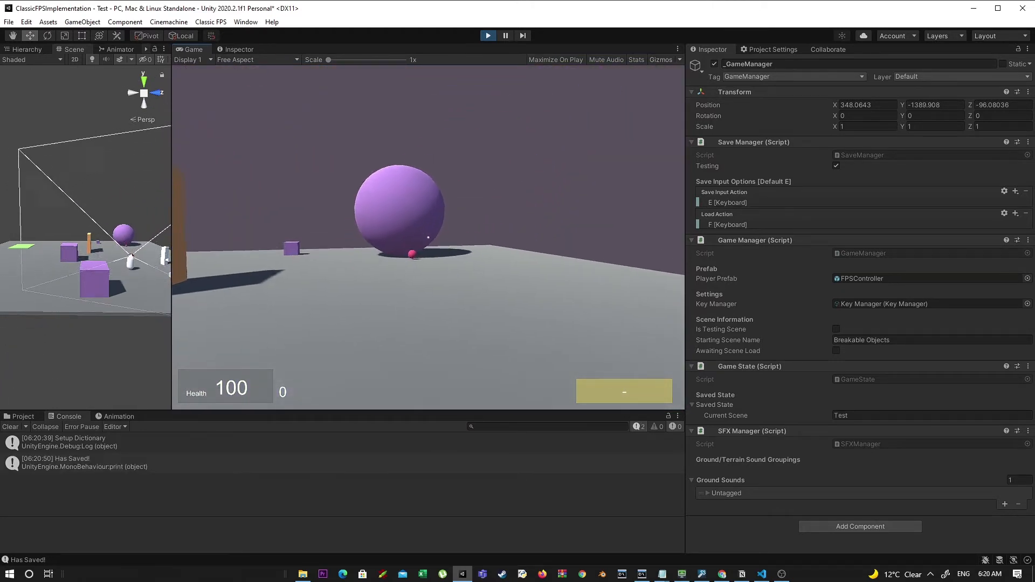
{"action": "key", "text": "e"}
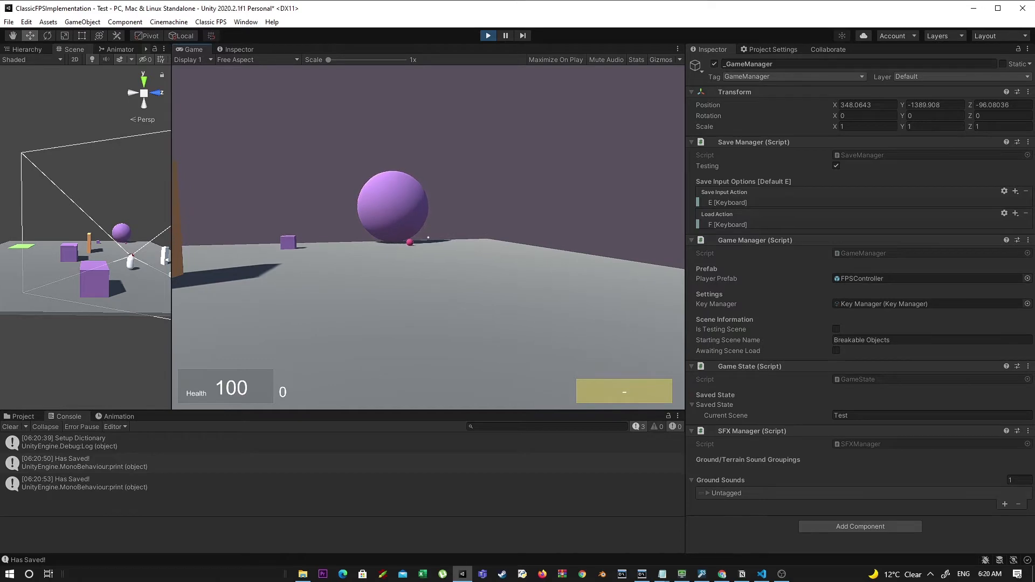
Select the player's Controller object and repeatedly trigger the load action after moving the player away from the saved position.
{"action": "key", "text": "Escape"}
{"action": "key", "text": "f"}
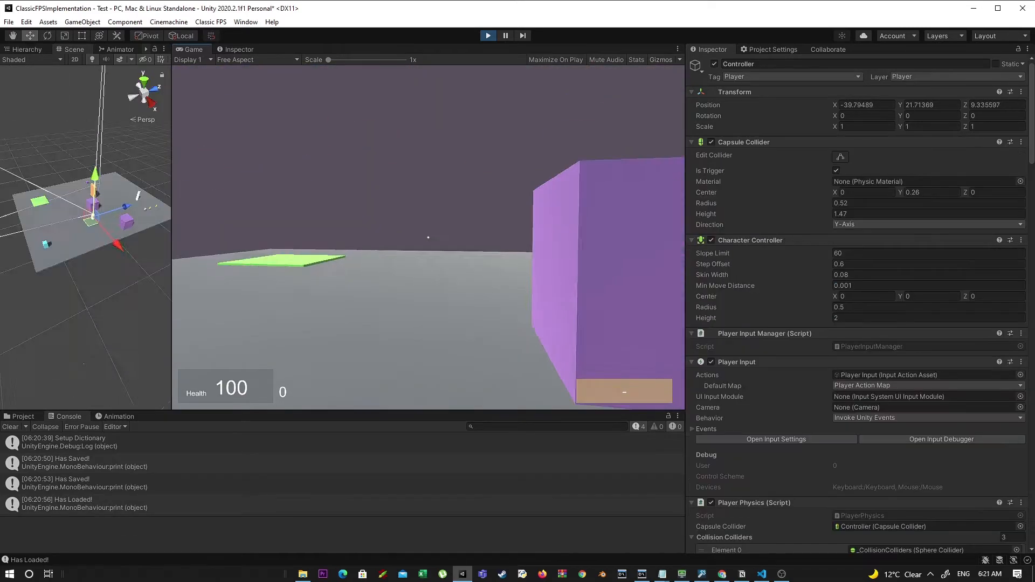
{"action": "key", "text": "f"}
{"action": "key", "text": "s"}
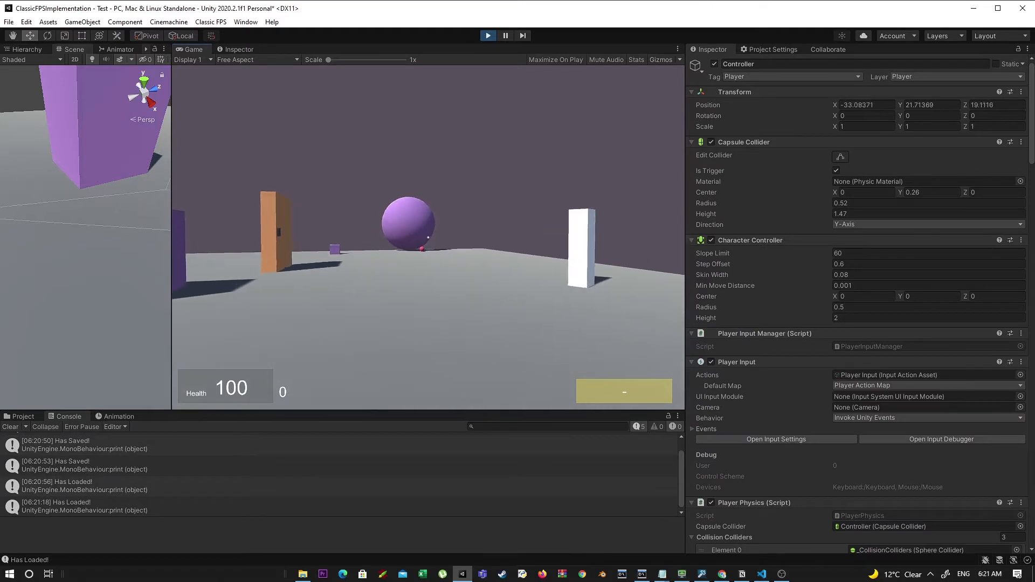
{"action": "key", "text": "w"}
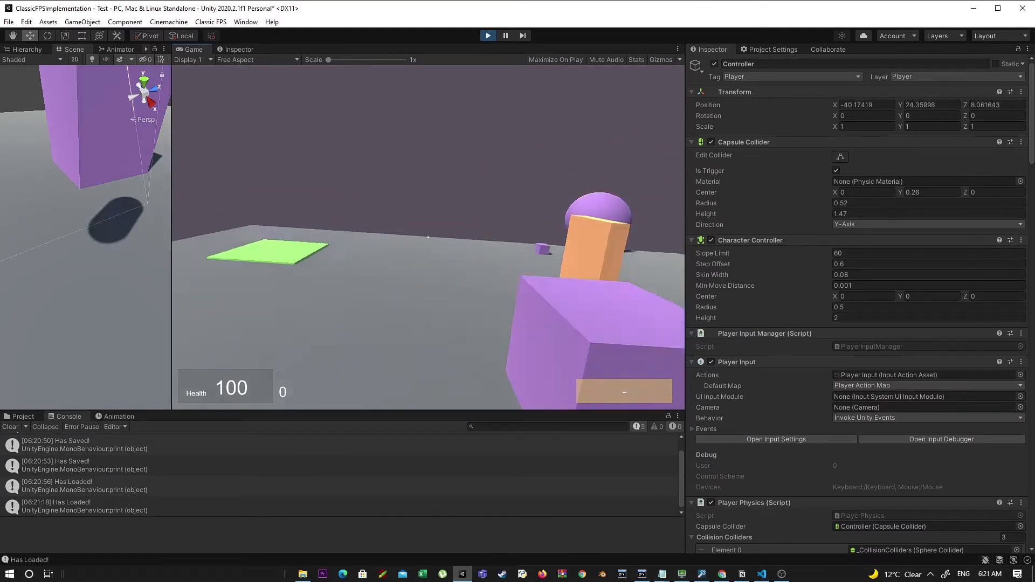
{"action": "key", "text": "f"}
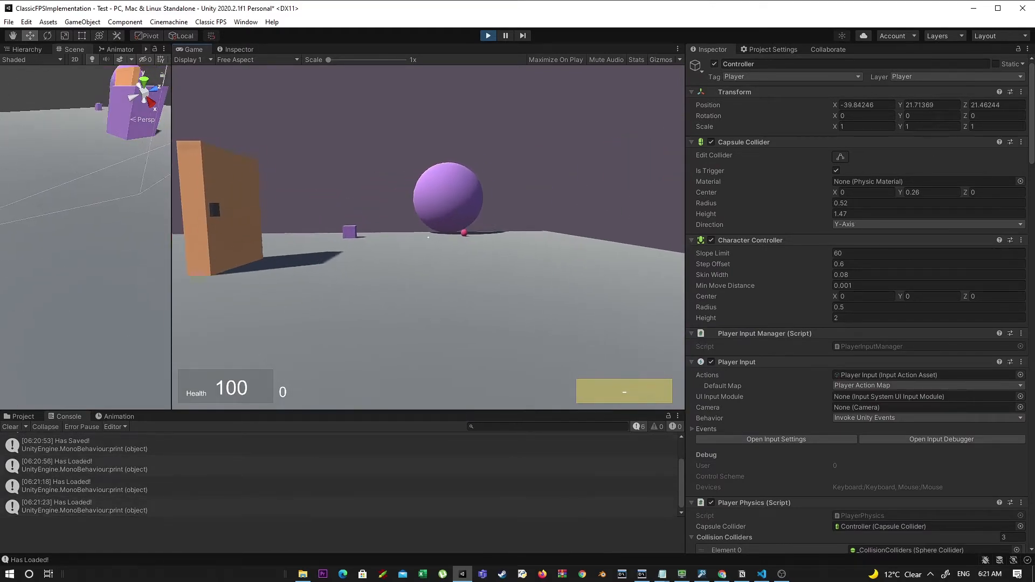
{"action": "key", "text": "w"}
{"action": "key", "text": "f"}
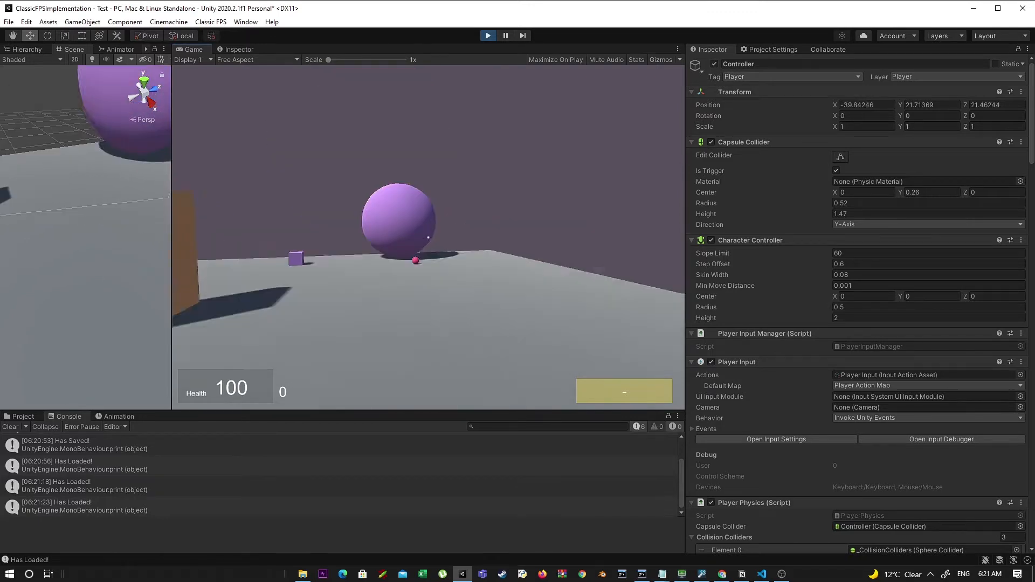
Walk the player toward the large pushable sphere and exit play mode.
{"action": "key", "text": "w"}
{"action": "key", "text": "w"}
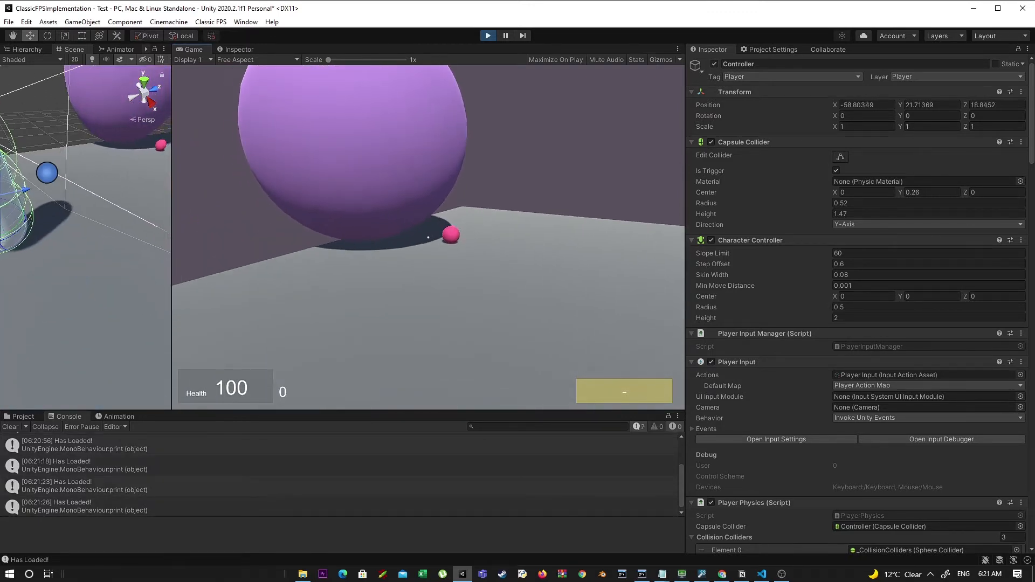
{"action": "key", "text": "w"}
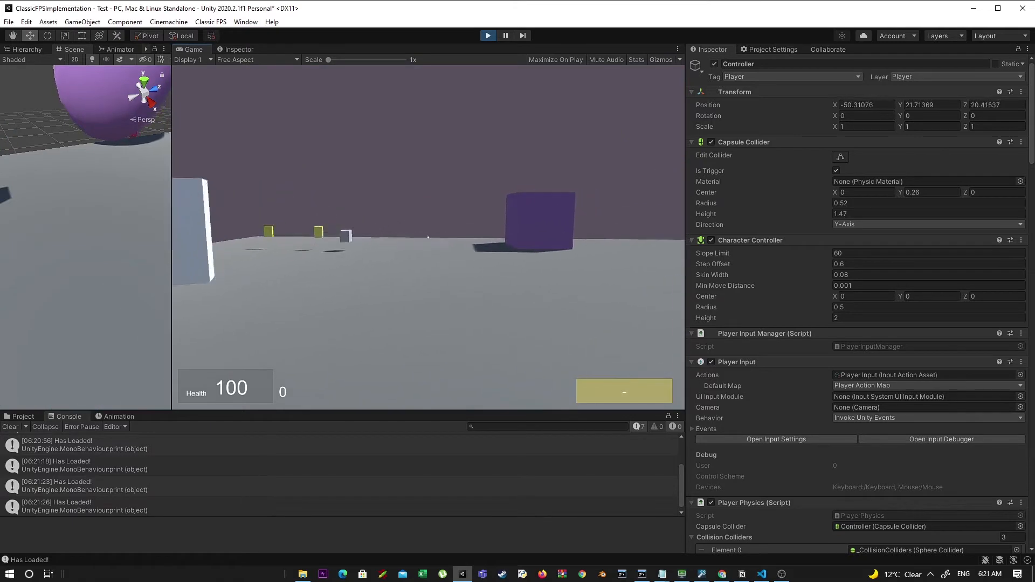
{"action": "key", "text": "Escape"}
{"action": "key", "text": "ctrl+p"}
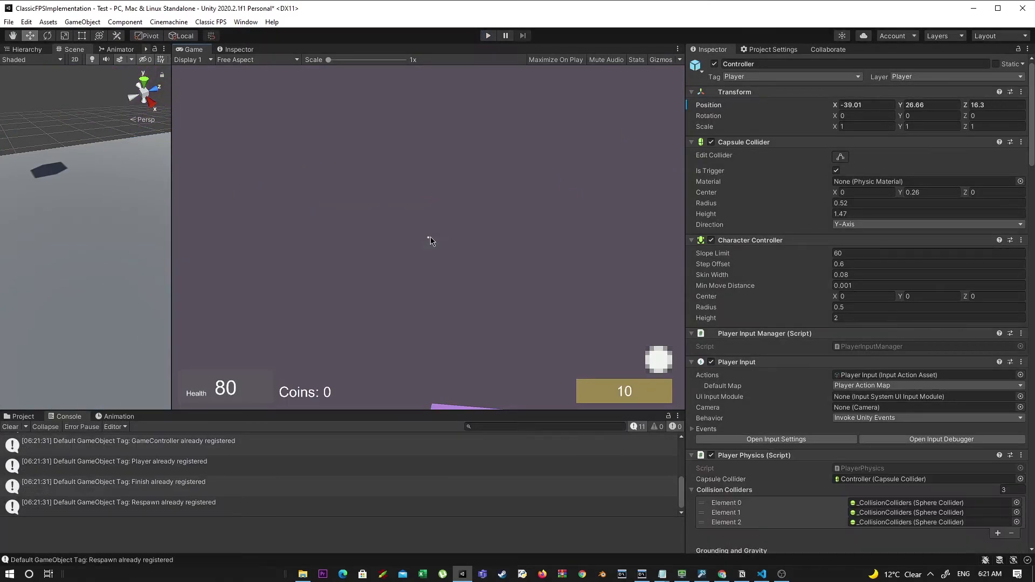
Run the scene again, move the player elsewhere and load the state saved in the previous play session.
{"action": "scroll", "coordinate": [153, 111], "scroll_direction": "down", "scroll_amount": 10}
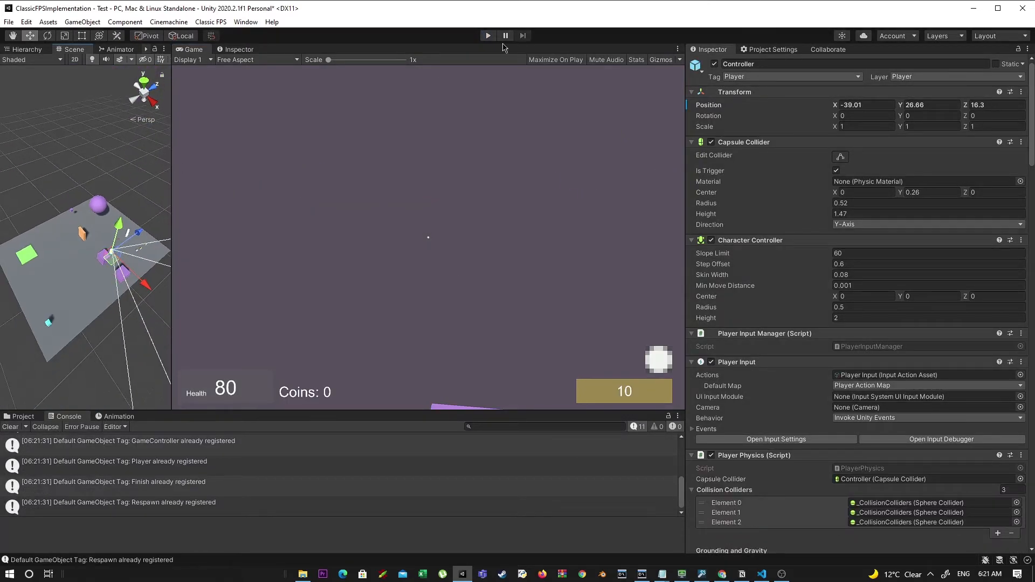
{"action": "left_click", "coordinate": [490, 36]}
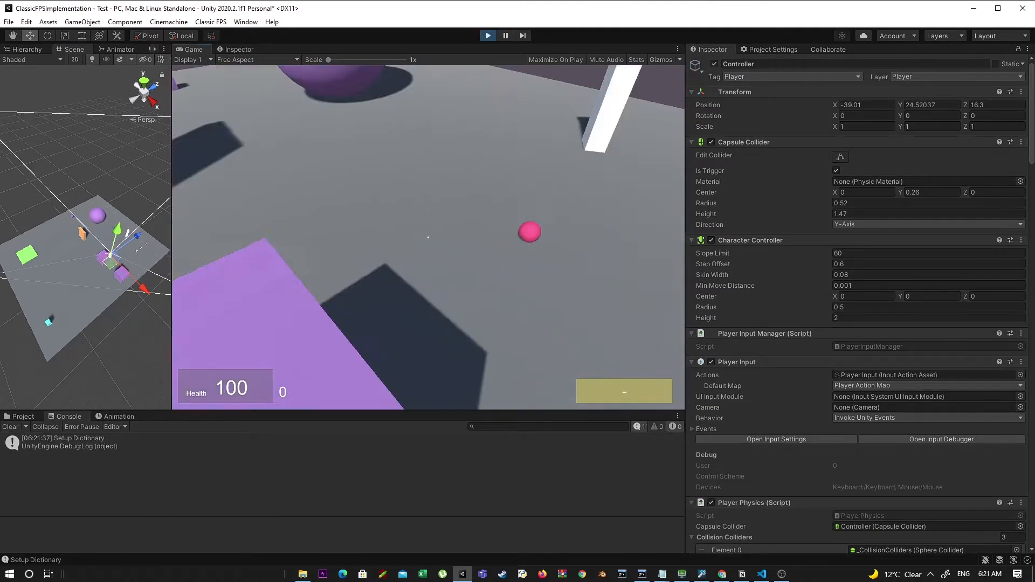
{"action": "key", "text": "d"}
{"action": "key", "text": "s"}
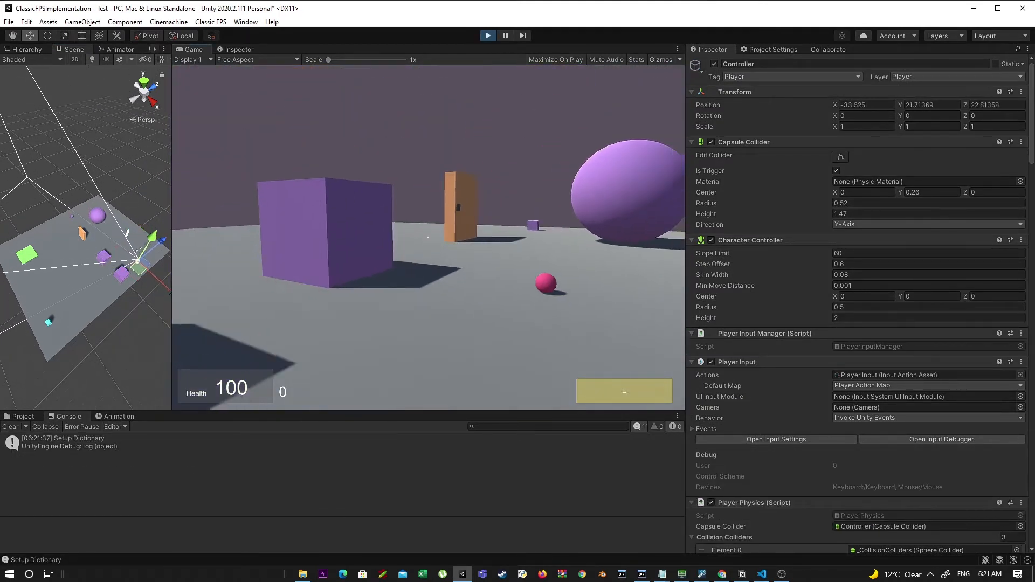
{"action": "key", "text": "w"}
{"action": "key", "text": "d"}
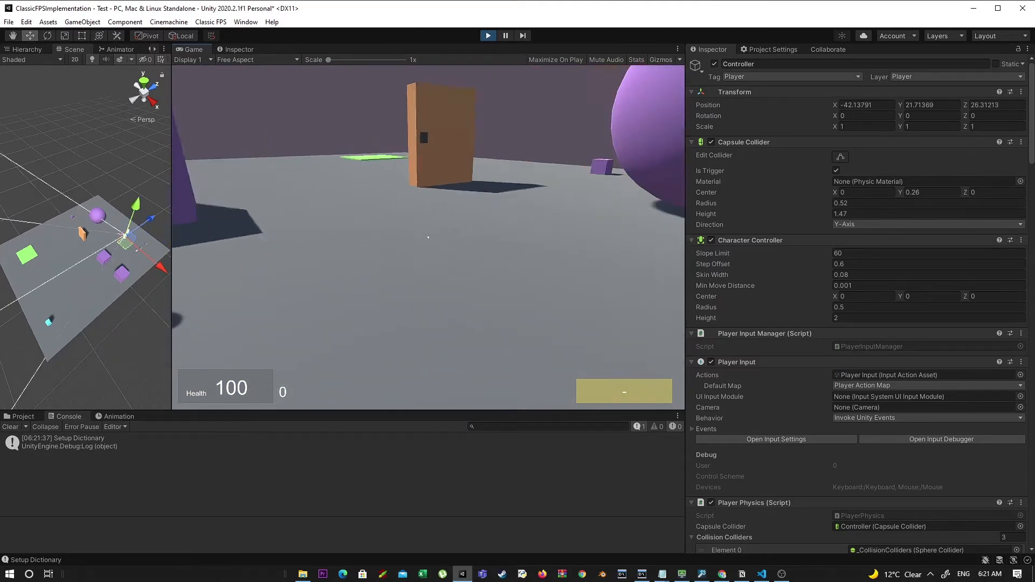
{"action": "key", "text": "F9"}
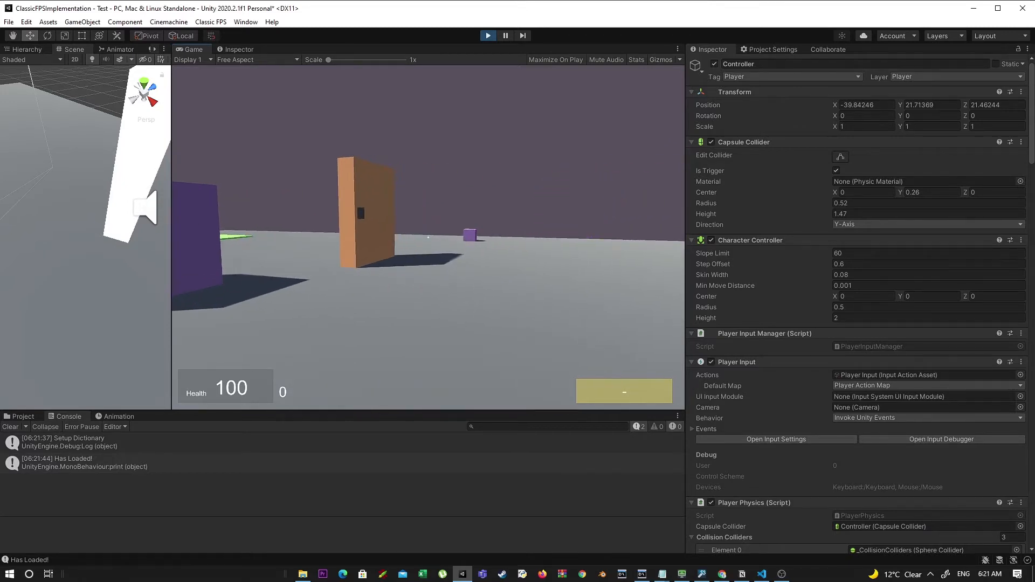
Exit play mode and open the save folder AppData > LocalLow > DefaultCompany > ClassicFPSImplementation in File Explorer.
{"action": "key", "text": "ctrl+p"}
{"action": "left_click", "coordinate": [302, 574]}
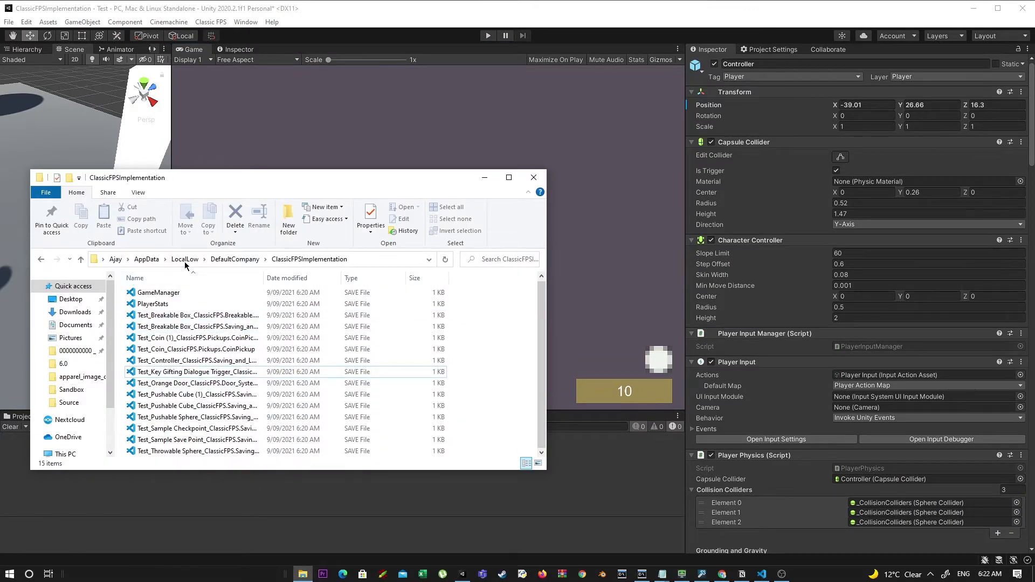
{"action": "left_click", "coordinate": [146, 260]}
{"action": "double_click", "coordinate": [146, 306]}
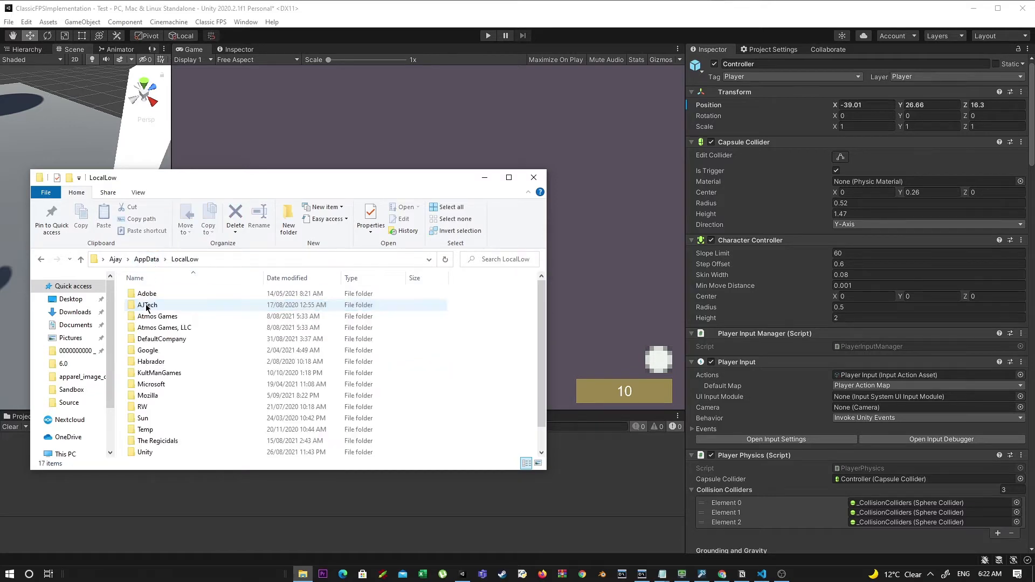
{"action": "double_click", "coordinate": [148, 338]}
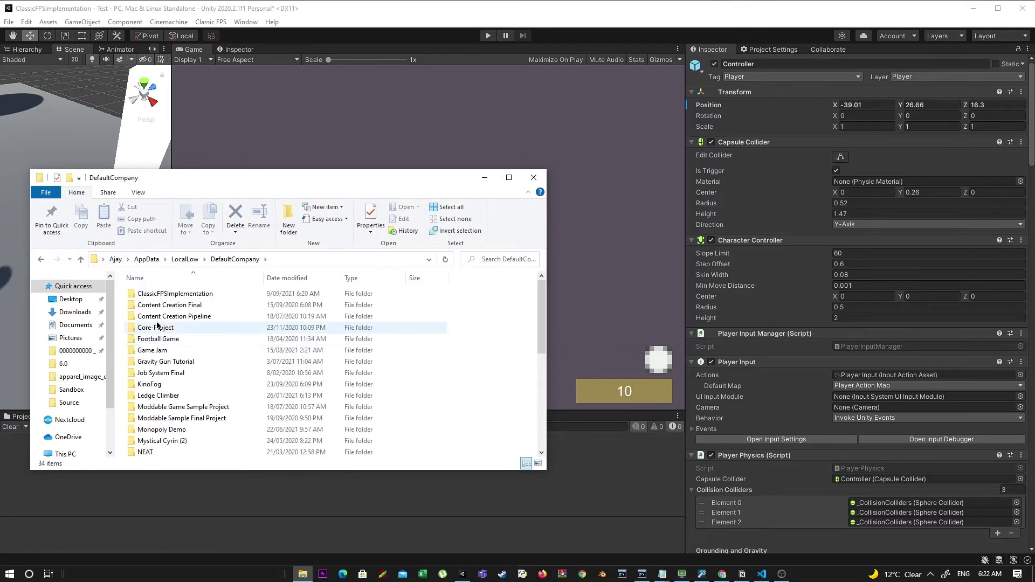
{"action": "double_click", "coordinate": [171, 294]}
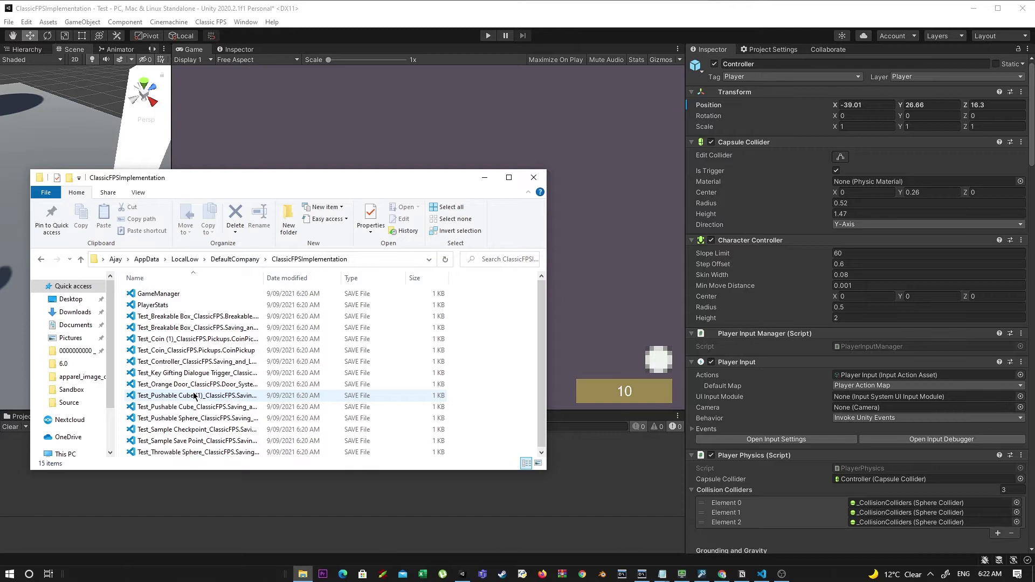
Return to Unity, select the large Pushable Sphere in the scene and highlight its object name.
{"action": "left_click", "coordinate": [277, 117]}
{"action": "right_click_drag", "start_coordinate": [117, 177], "coordinate": [125, 132]}
{"action": "left_click", "coordinate": [111, 146]}
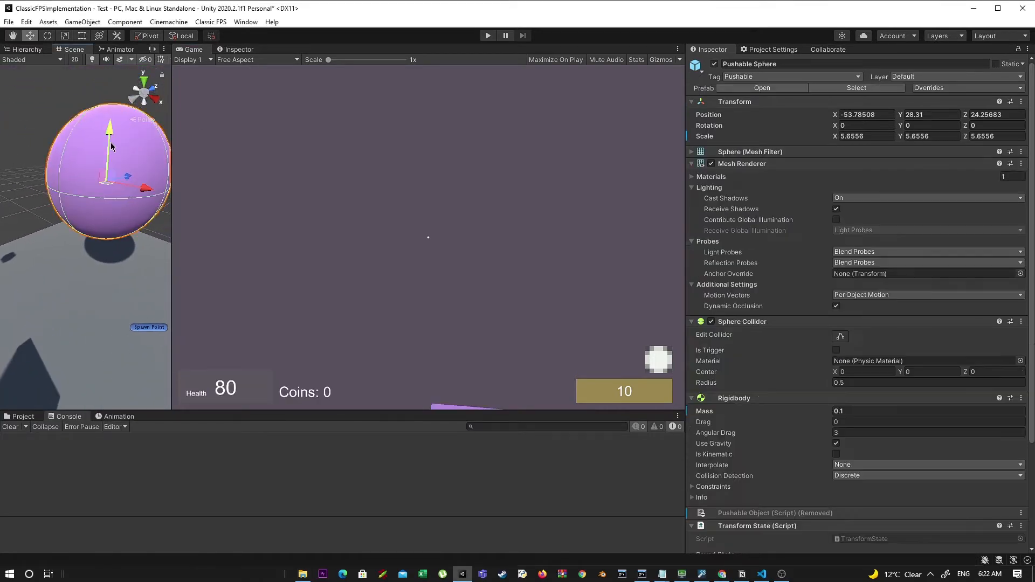
{"action": "left_click", "coordinate": [789, 65]}
{"action": "left_click", "coordinate": [807, 66]}
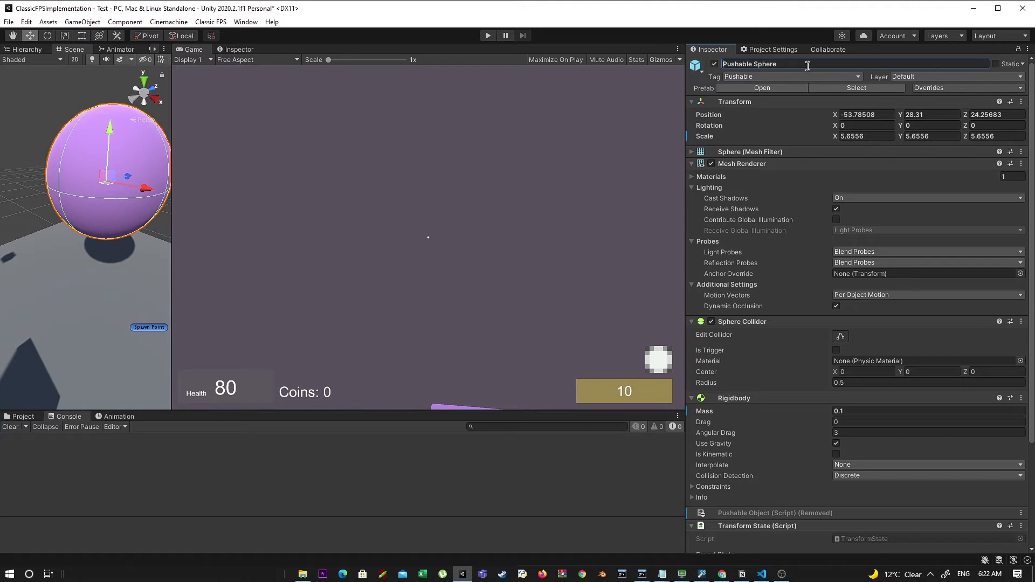
{"action": "key", "text": "shift+End"}
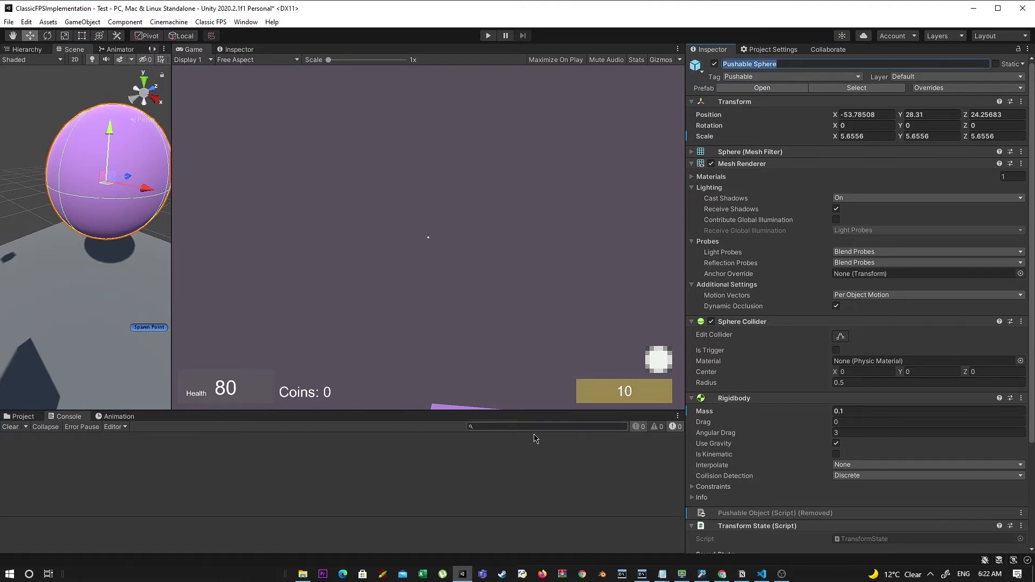
In the save folder, widen the Name column and open the Test_Pushable Sphere_ClassicFPS.Saving_and_Loading.States.TransformState save file.
{"action": "left_click", "coordinate": [302, 574]}
{"action": "scroll", "coordinate": [290, 338], "scroll_direction": "down", "scroll_amount": 2}
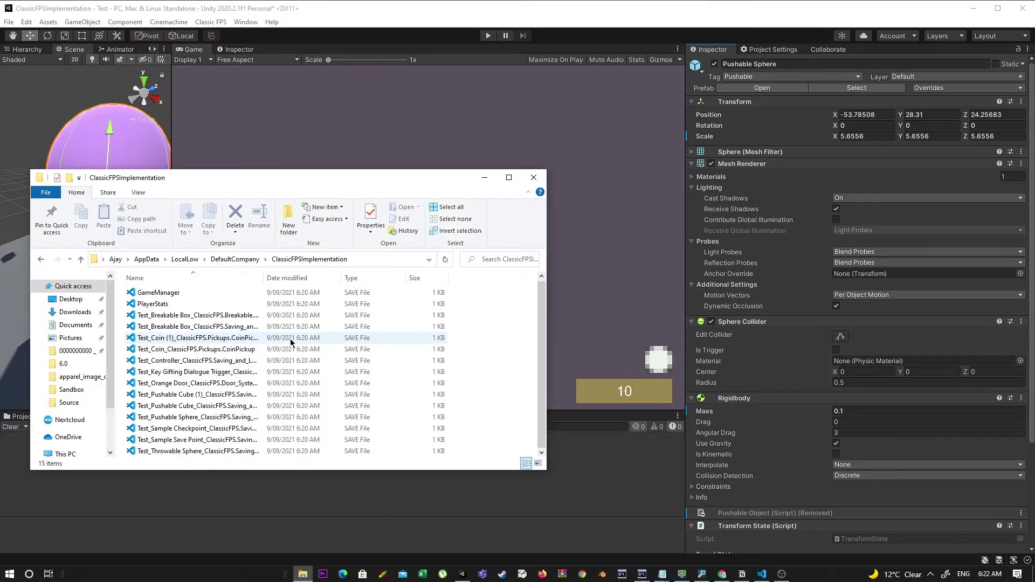
{"action": "double_click", "coordinate": [264, 273]}
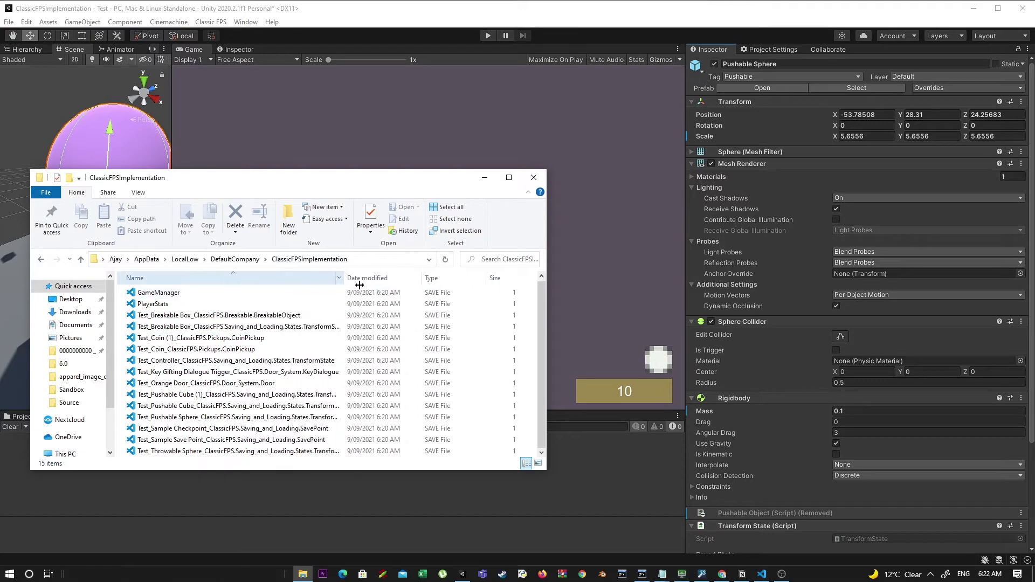
{"action": "left_click", "coordinate": [209, 406]}
{"action": "left_click", "coordinate": [205, 418]}
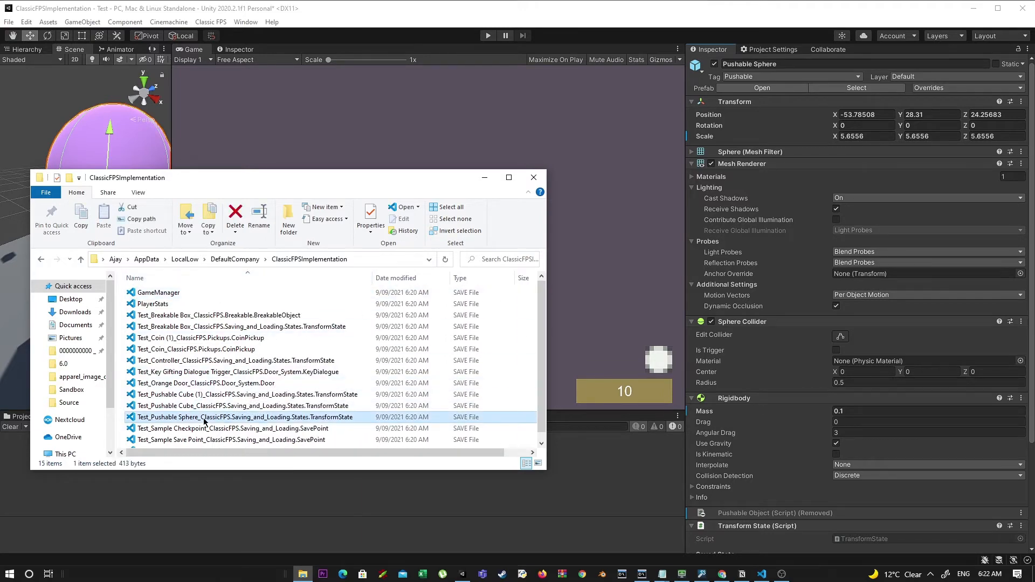
{"action": "double_click", "coordinate": [202, 420]}
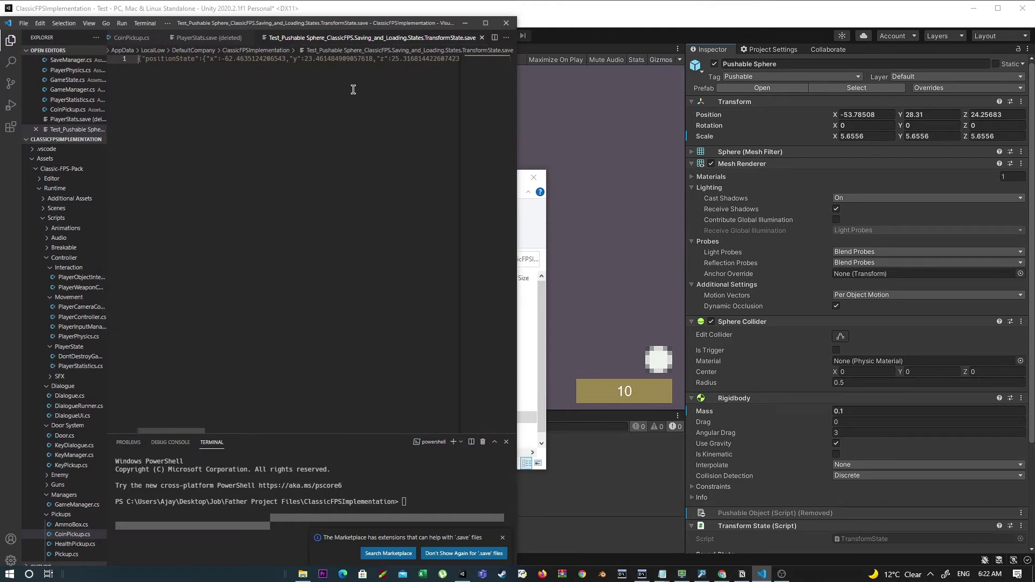
Examine the full line of transform data in the Pushable Sphere's save file in Visual Studio Code.
{"action": "left_click", "coordinate": [539, 83]}
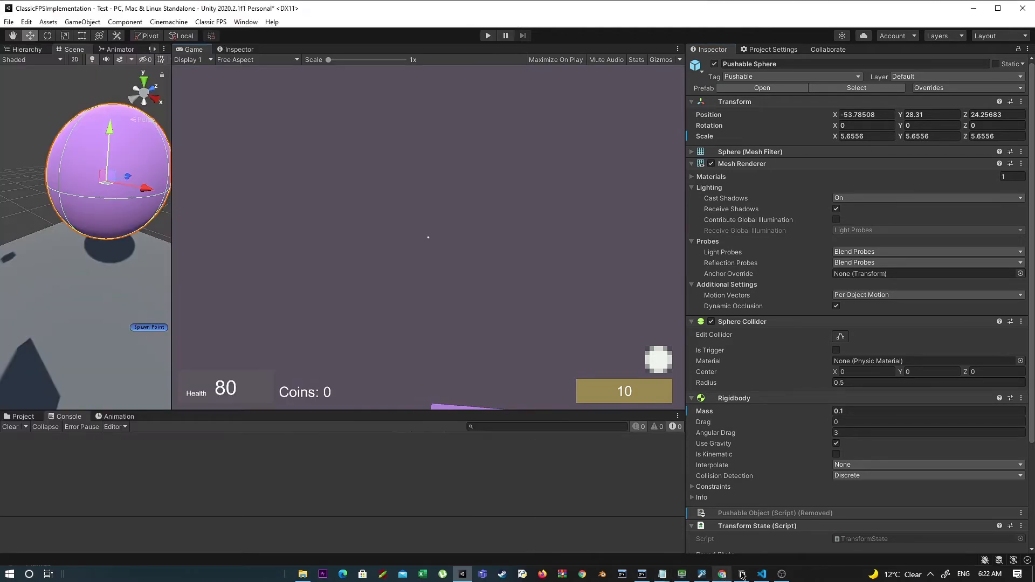
{"action": "left_click", "coordinate": [761, 574]}
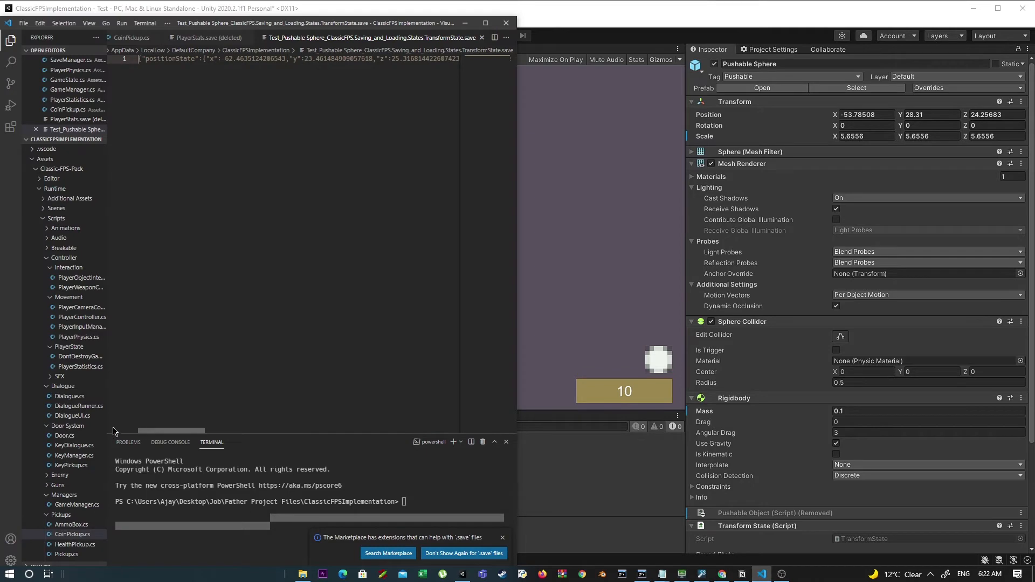
{"action": "left_click_drag", "start_coordinate": [144, 423], "coordinate": [412, 403]}
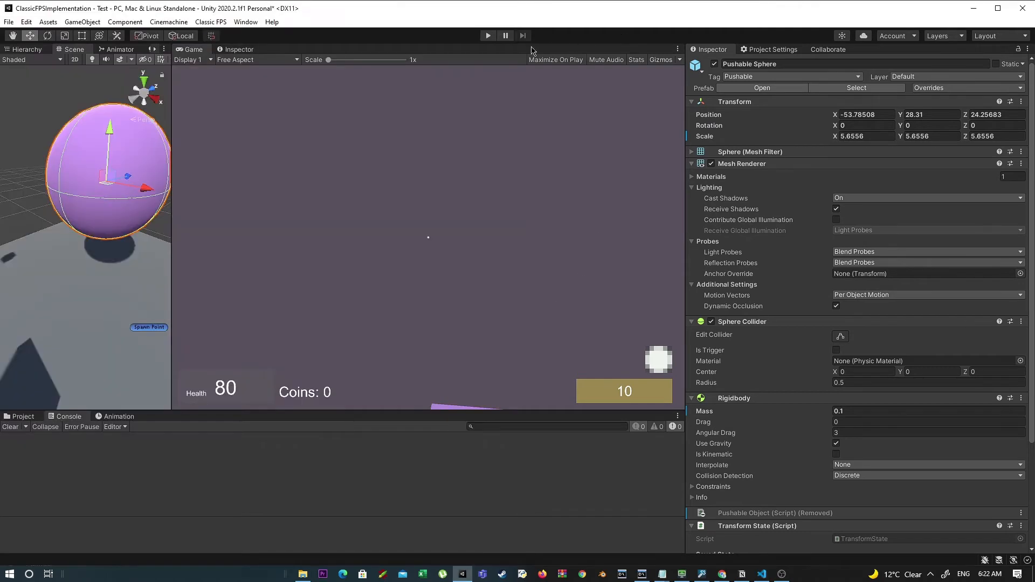
Enter play mode and expand the Position, Rotation, Scale, Velocity and Angular Velocity groups in the Pushable Sphere's Transform State component.
{"action": "left_click", "coordinate": [559, 308]}
{"action": "left_click", "coordinate": [487, 36]}
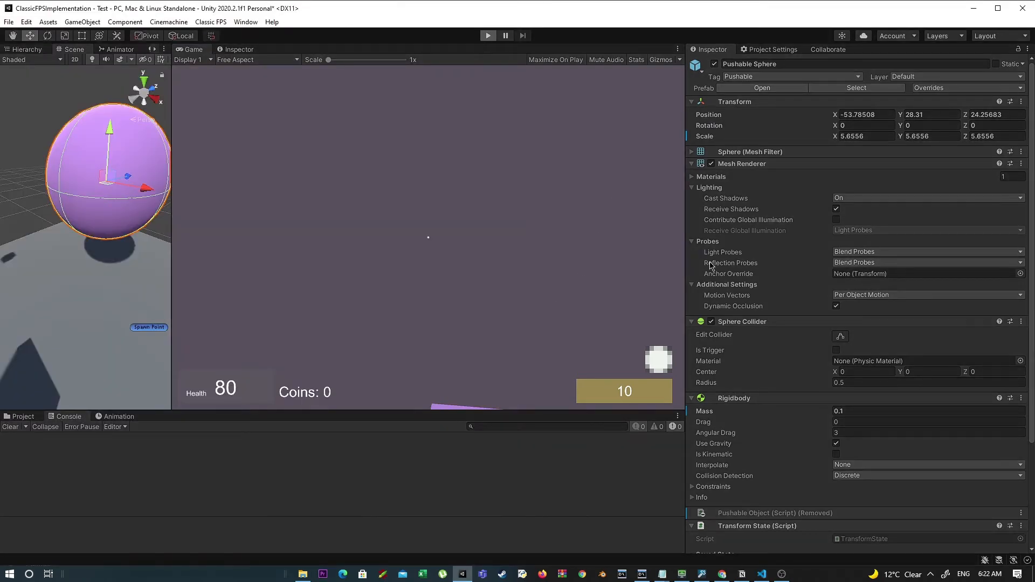
{"action": "scroll", "coordinate": [786, 271], "scroll_direction": "down", "scroll_amount": 3}
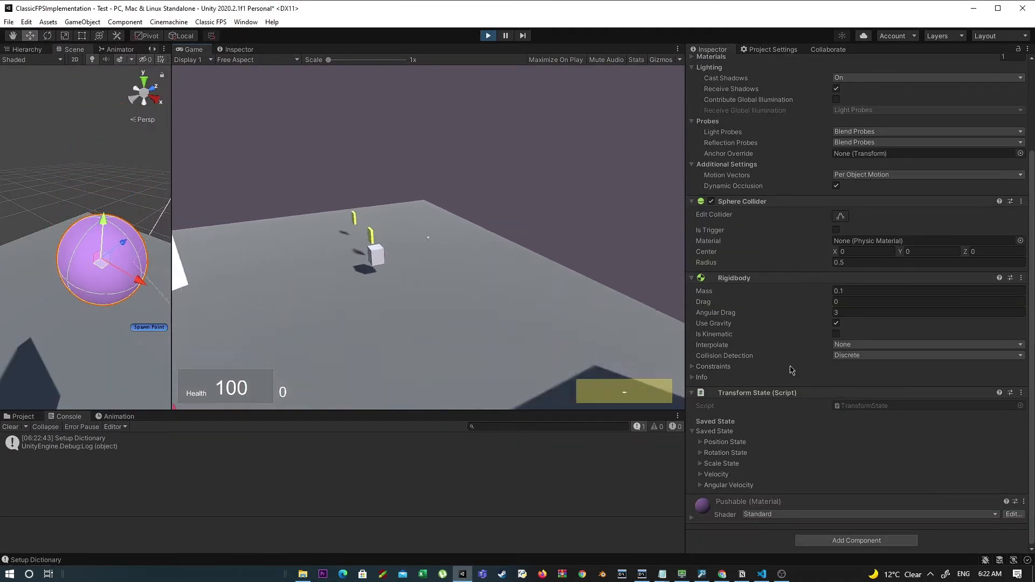
{"action": "left_click", "coordinate": [718, 442]}
{"action": "left_click", "coordinate": [714, 485]}
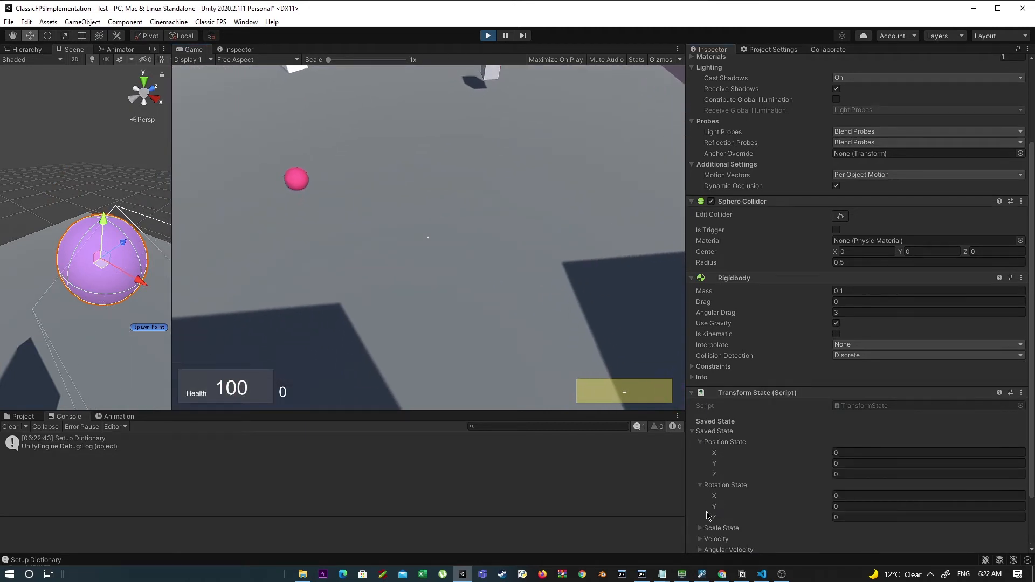
{"action": "scroll", "coordinate": [720, 488], "scroll_direction": "down", "scroll_amount": 2}
{"action": "left_click", "coordinate": [721, 464]}
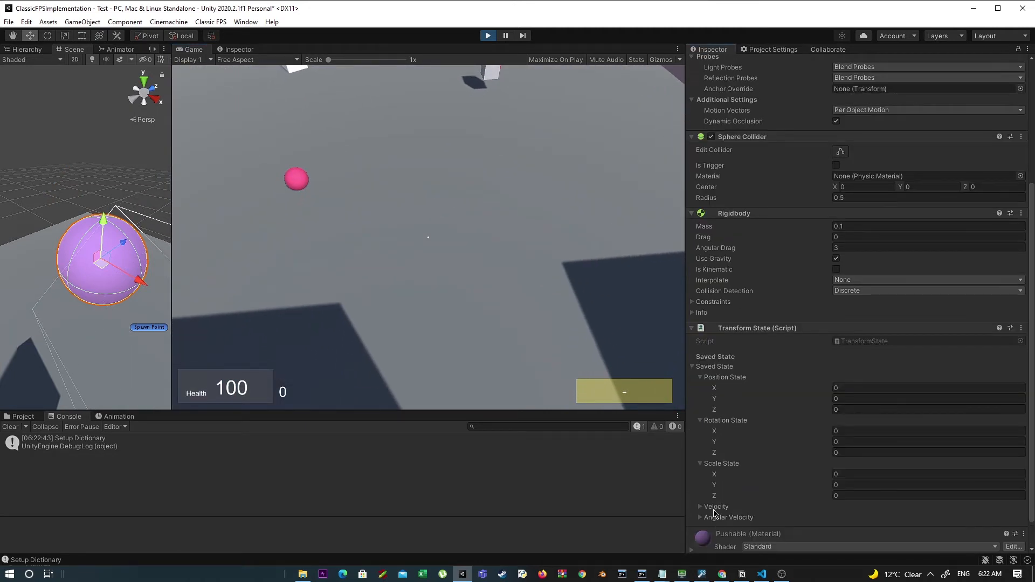
{"action": "left_click", "coordinate": [714, 507]}
{"action": "scroll", "coordinate": [717, 531], "scroll_direction": "down", "scroll_amount": 2}
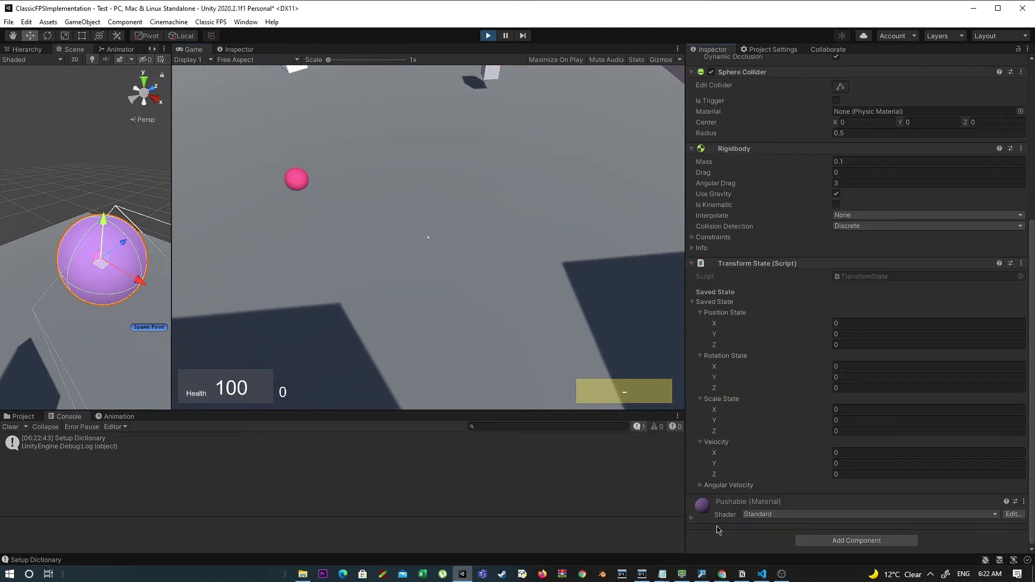
{"action": "left_click", "coordinate": [725, 486]}
Load the saved game to check the Pushable Sphere's Saved State values, and exit play mode.
{"action": "left_click", "coordinate": [619, 320]}
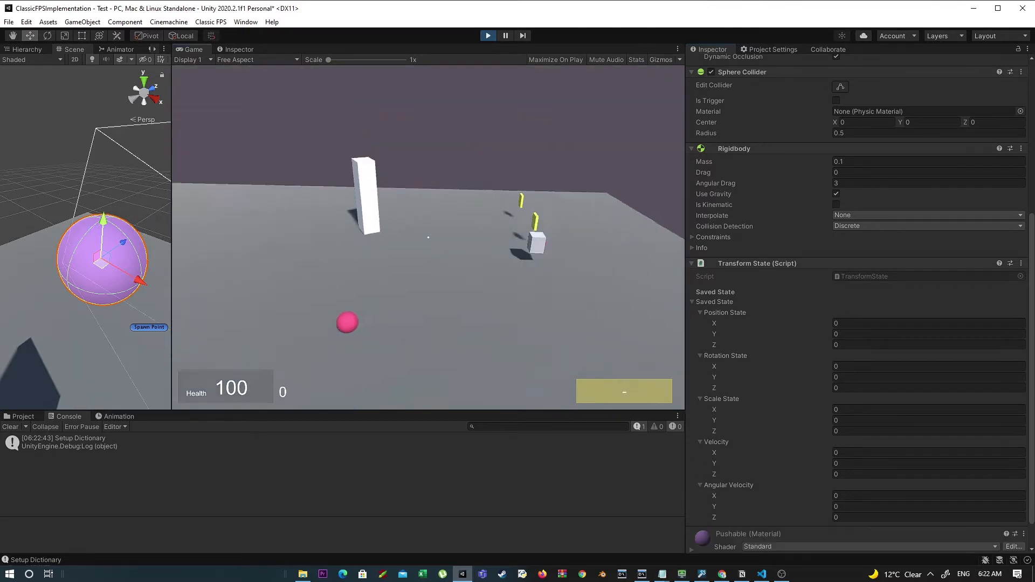
{"action": "key", "text": "F9"}
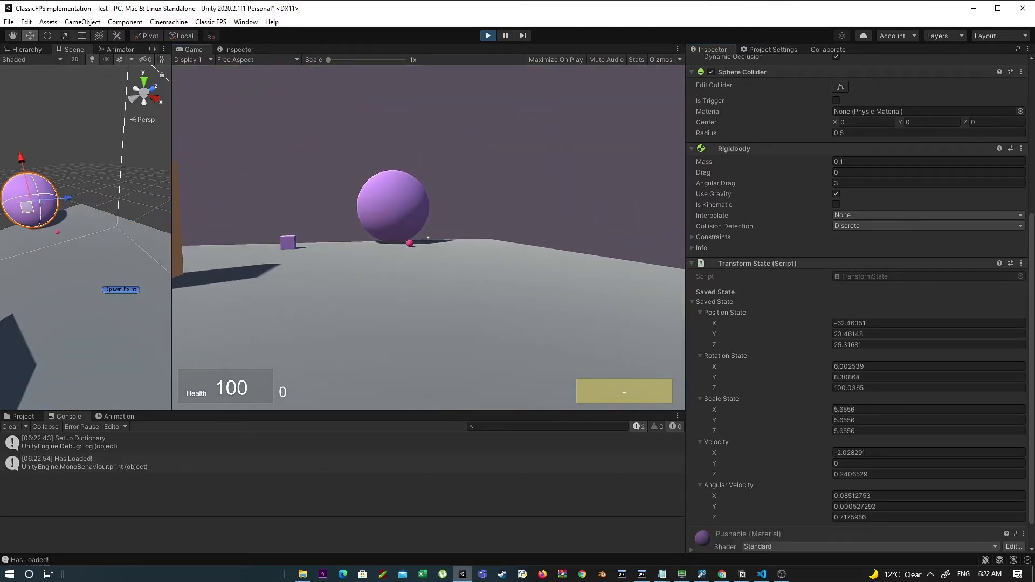
{"action": "key", "text": "Escape"}
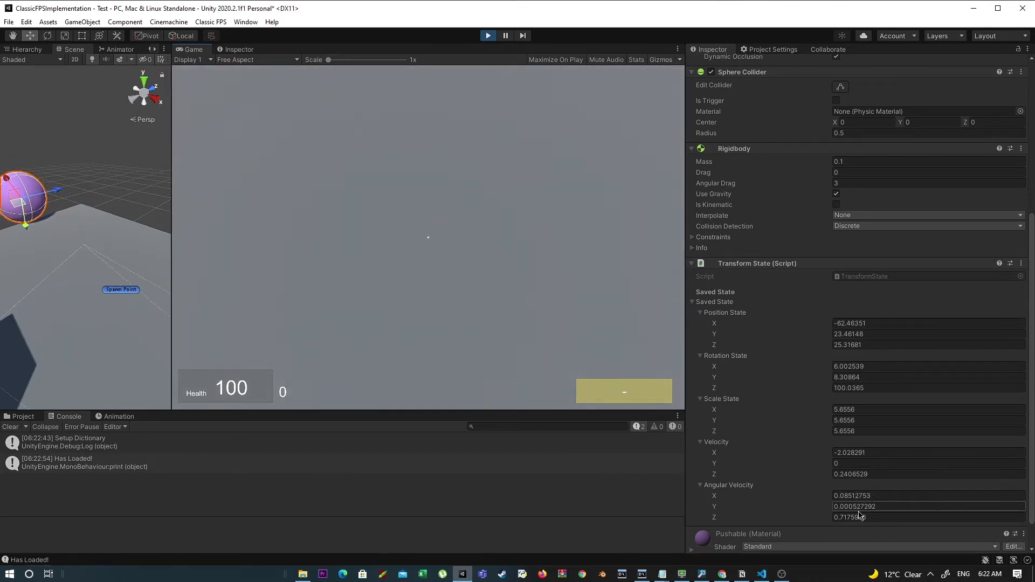
{"action": "left_click", "coordinate": [458, 176]}
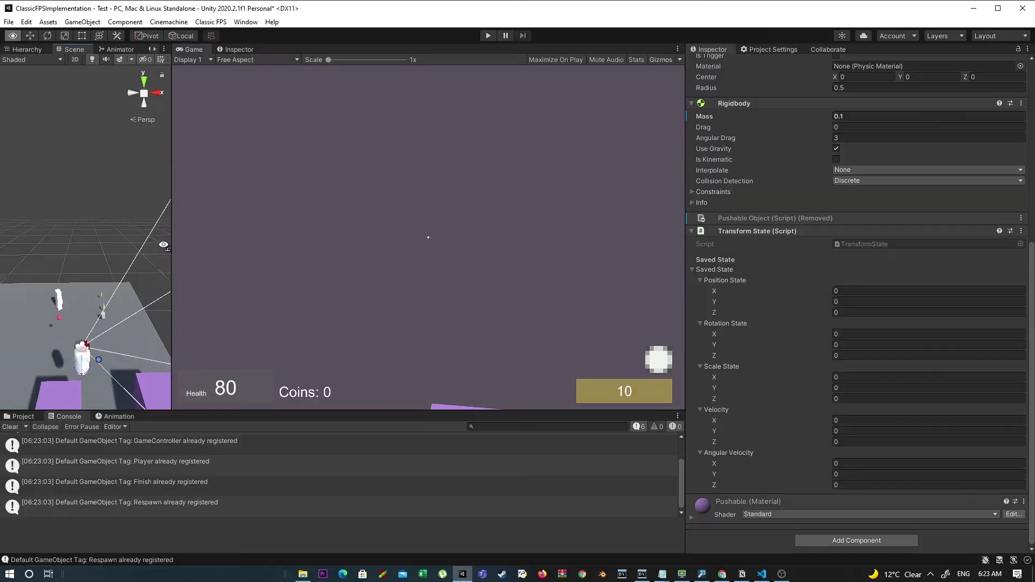
Widen the Scene view and select each of the two large purple pushable cubes to check its Transform State component.
{"action": "middle_click_drag", "start_coordinate": [118, 323], "coordinate": [170, 237]}
{"action": "left_click_drag", "start_coordinate": [170, 237], "coordinate": [390, 238]}
{"action": "scroll", "coordinate": [242, 302], "scroll_direction": "down", "scroll_amount": 4}
{"action": "middle_click_drag", "start_coordinate": [238, 351], "coordinate": [237, 247]}
{"action": "left_click", "coordinate": [175, 143]}
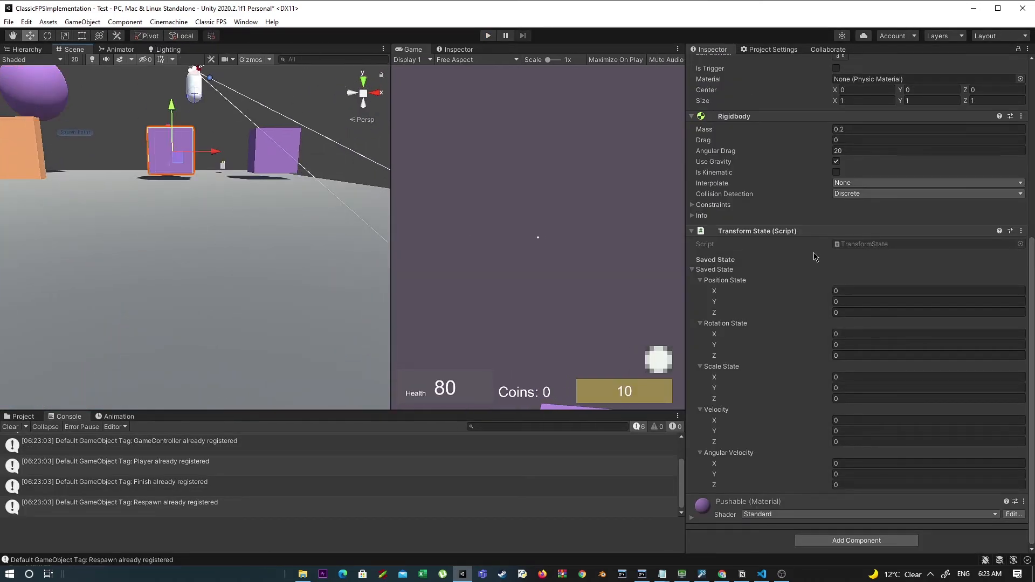
{"action": "left_click", "coordinate": [289, 152]}
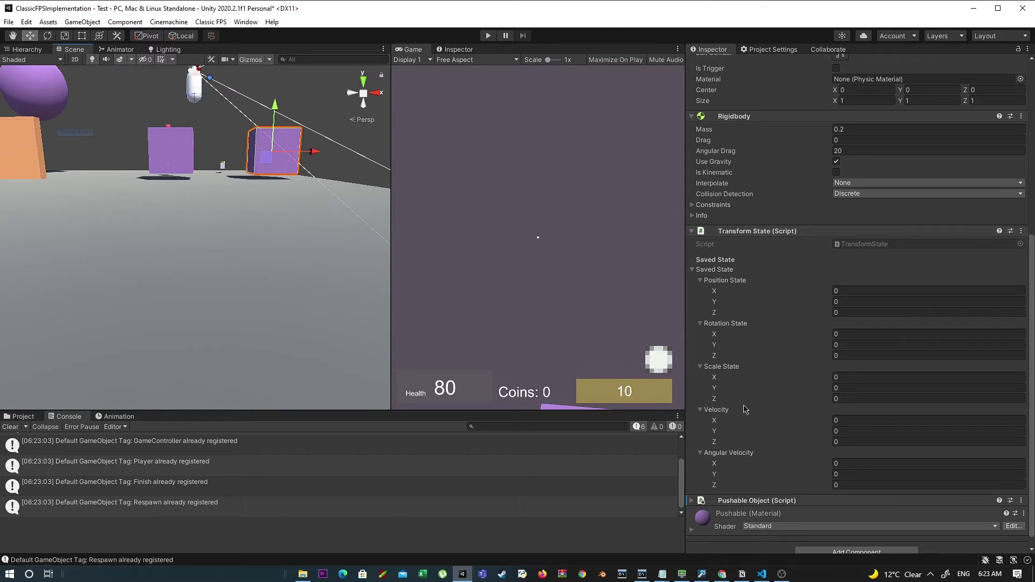
{"action": "middle_click_drag", "start_coordinate": [246, 215], "coordinate": [249, 325]}
{"action": "scroll", "coordinate": [249, 323], "scroll_direction": "up", "scroll_amount": 3}
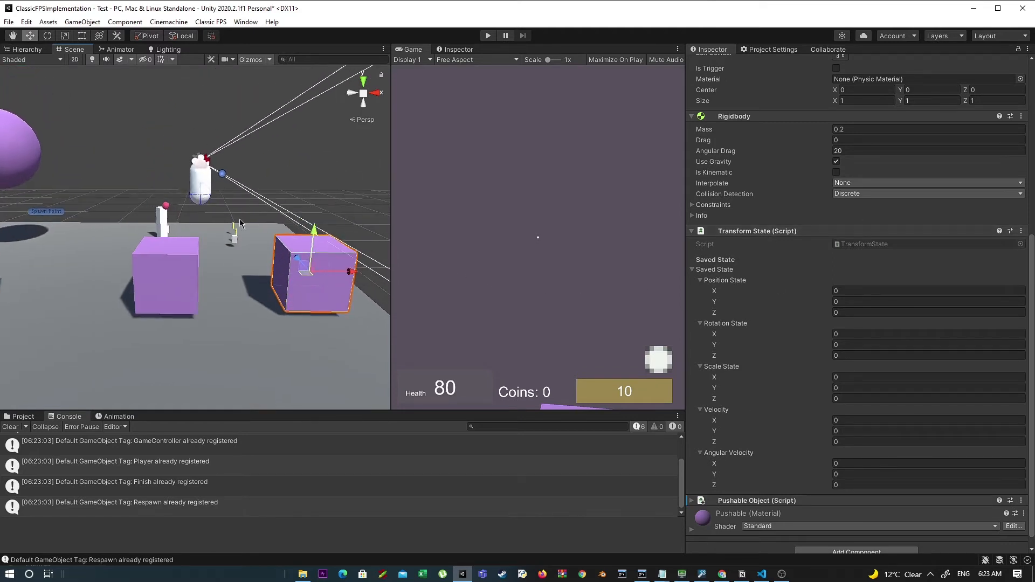
Select the Controller object under FPSController and find its Player Statistics and Transform State components.
{"action": "left_click", "coordinate": [204, 187]}
{"action": "left_click", "coordinate": [27, 49]}
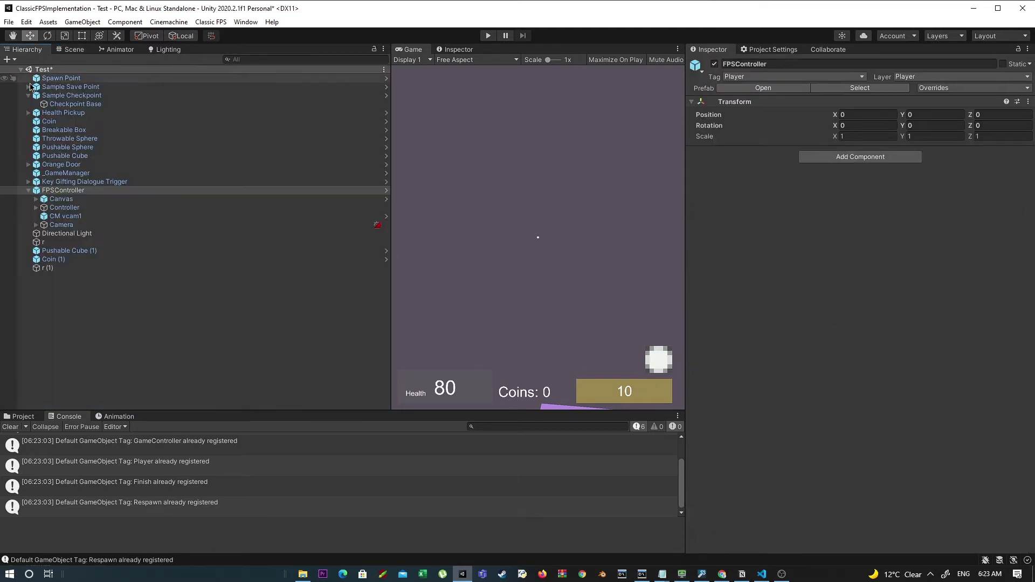
{"action": "left_click", "coordinate": [59, 208]}
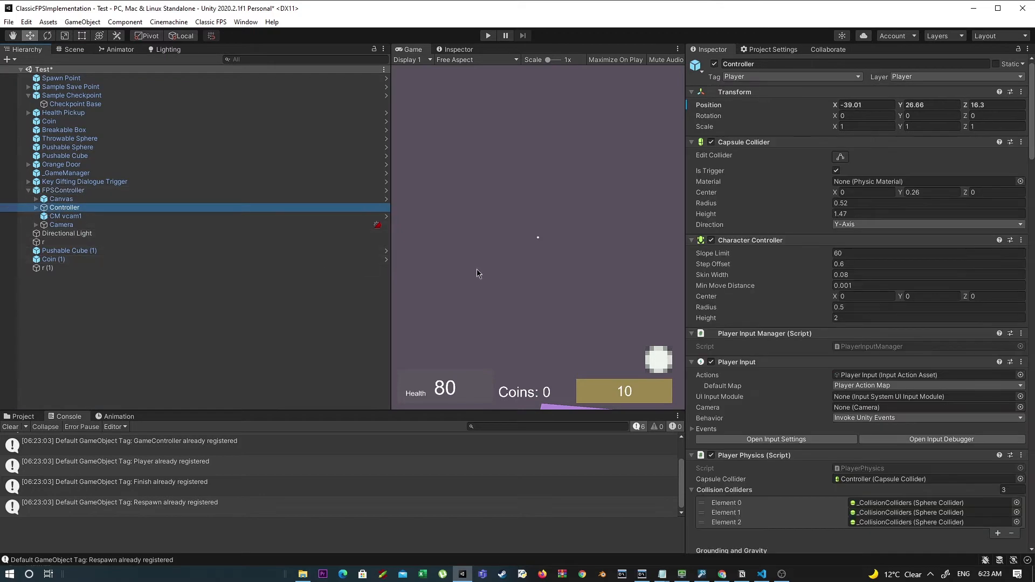
{"action": "scroll", "coordinate": [864, 301], "scroll_direction": "down", "scroll_amount": 20}
{"action": "scroll", "coordinate": [865, 302], "scroll_direction": "down", "scroll_amount": 15}
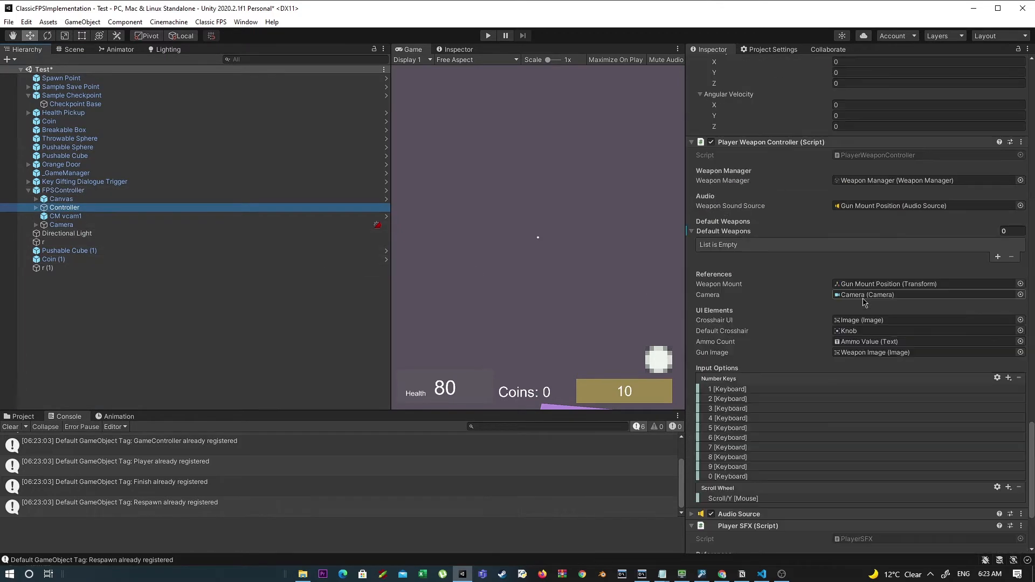
{"action": "scroll", "coordinate": [864, 302], "scroll_direction": "up", "scroll_amount": 20}
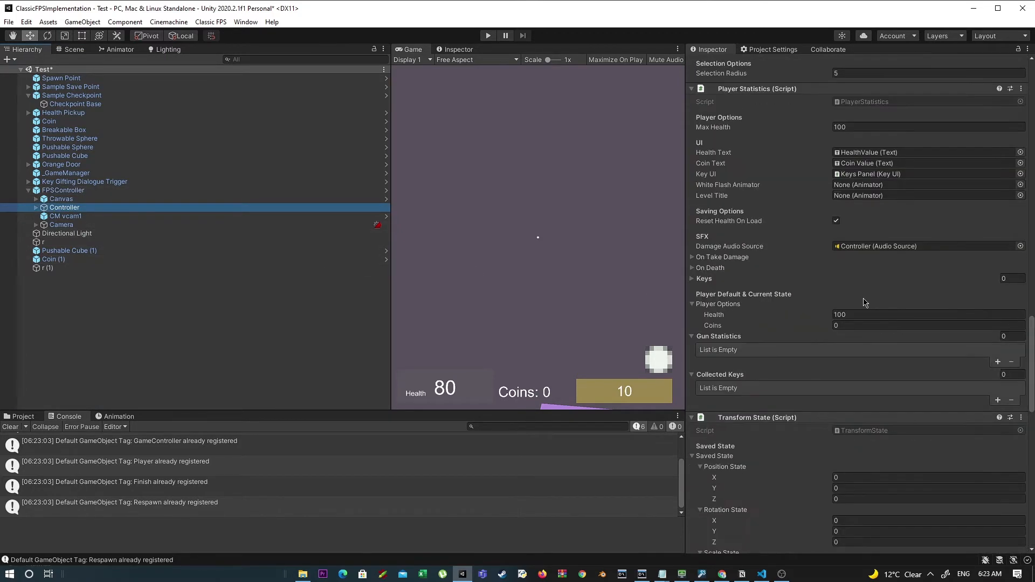
{"action": "scroll", "coordinate": [820, 177], "scroll_direction": "down", "scroll_amount": 10}
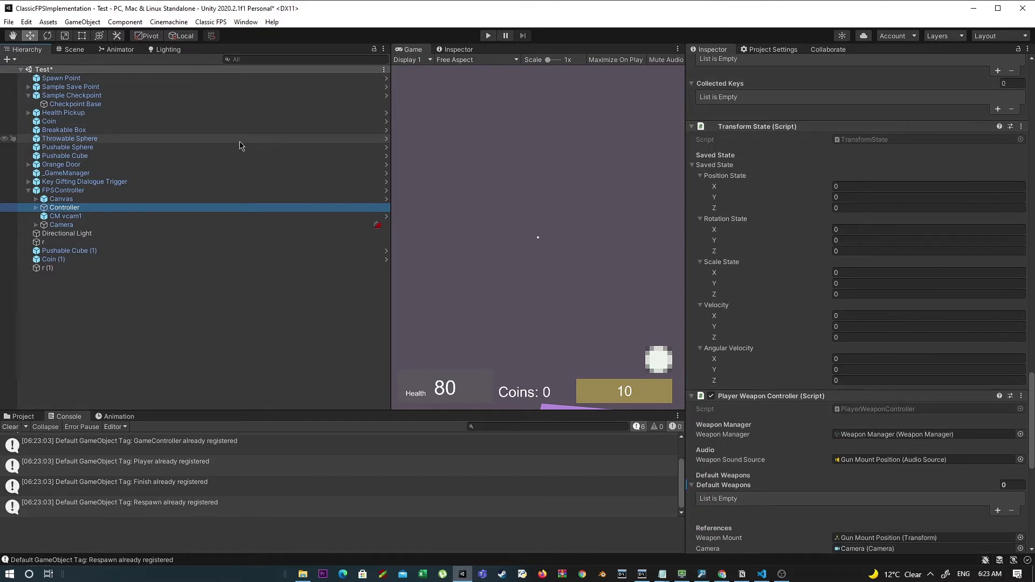
Open the TransformState script in Visual Studio Code and highlight the GetUID method in the State.cs base class.
{"action": "double_click", "coordinate": [884, 140]}
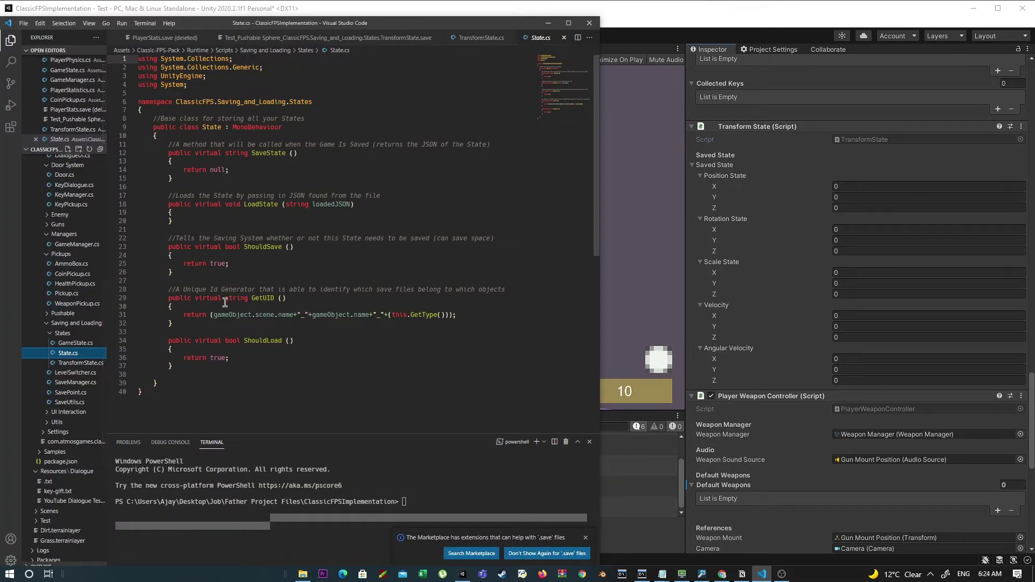
{"action": "left_click_drag", "start_coordinate": [182, 314], "coordinate": [459, 322]}
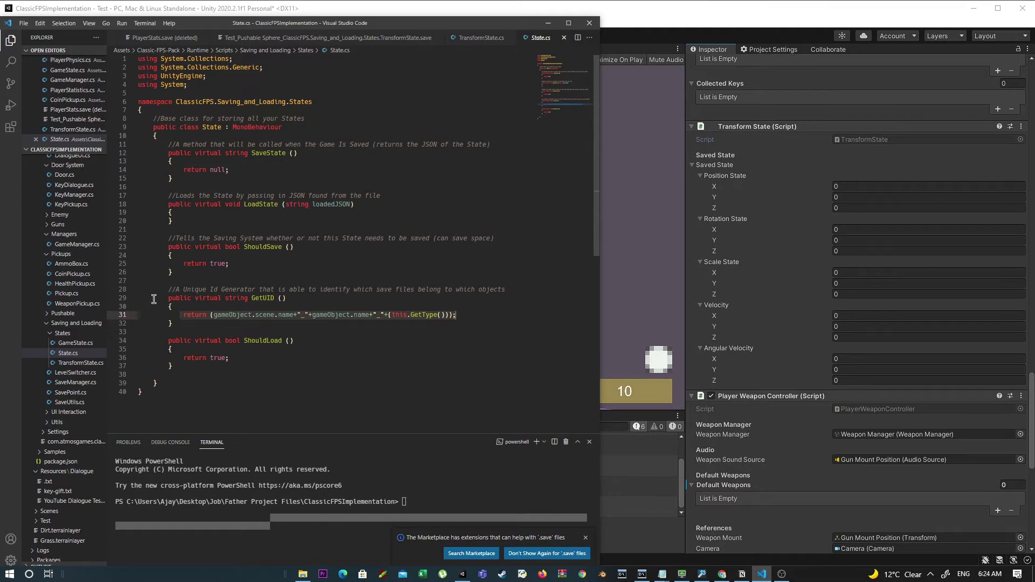
{"action": "left_click_drag", "start_coordinate": [154, 299], "coordinate": [341, 324]}
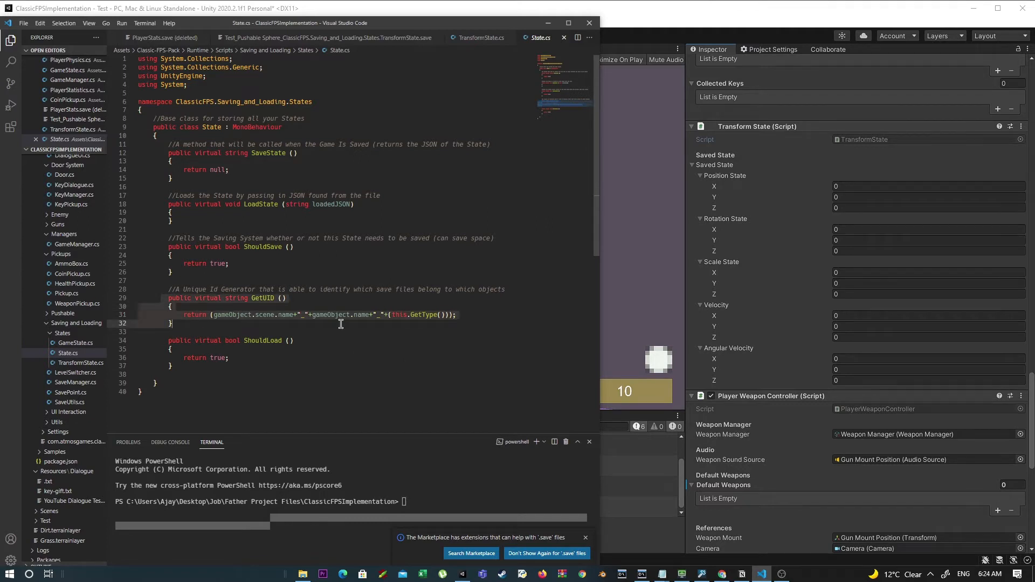
{"action": "left_click", "coordinate": [316, 348]}
{"action": "left_click", "coordinate": [305, 321]}
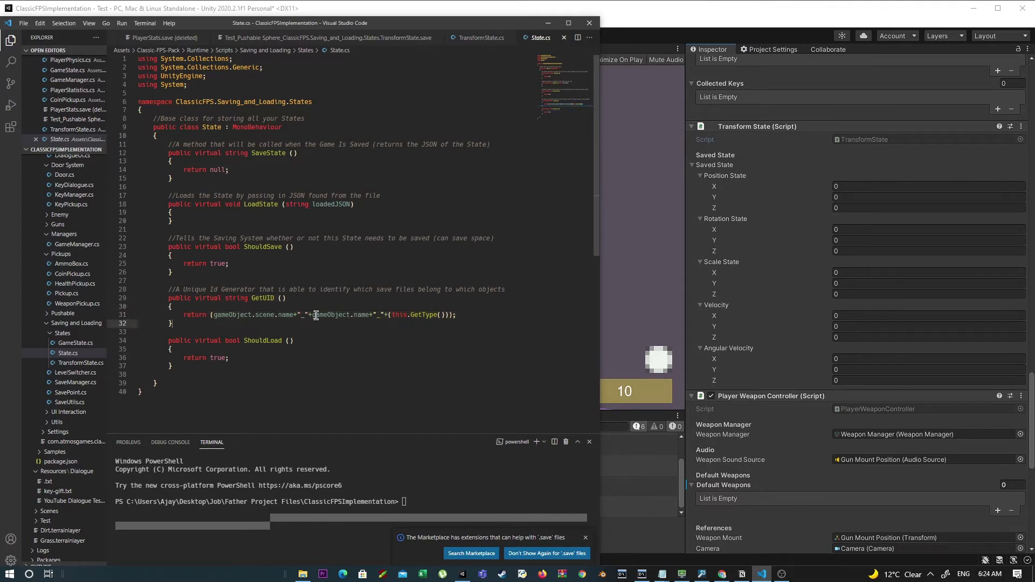
{"action": "left_click", "coordinate": [437, 315]}
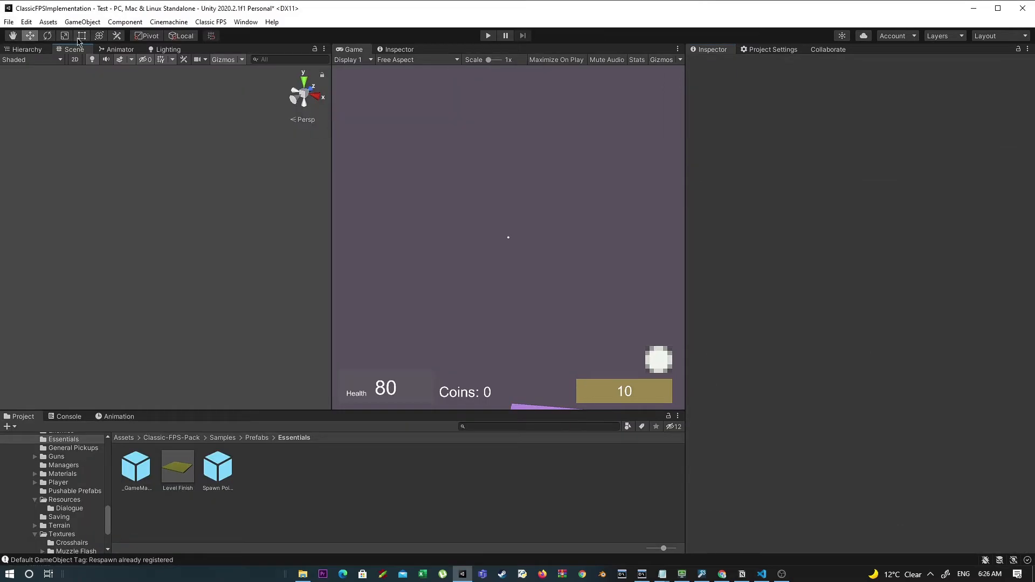
Back in Unity, select Sample Checkpoint in the scene hierarchy and dock the Scene view beside the Game view.
{"action": "left_click", "coordinate": [32, 49]}
{"action": "left_click", "coordinate": [67, 104]}
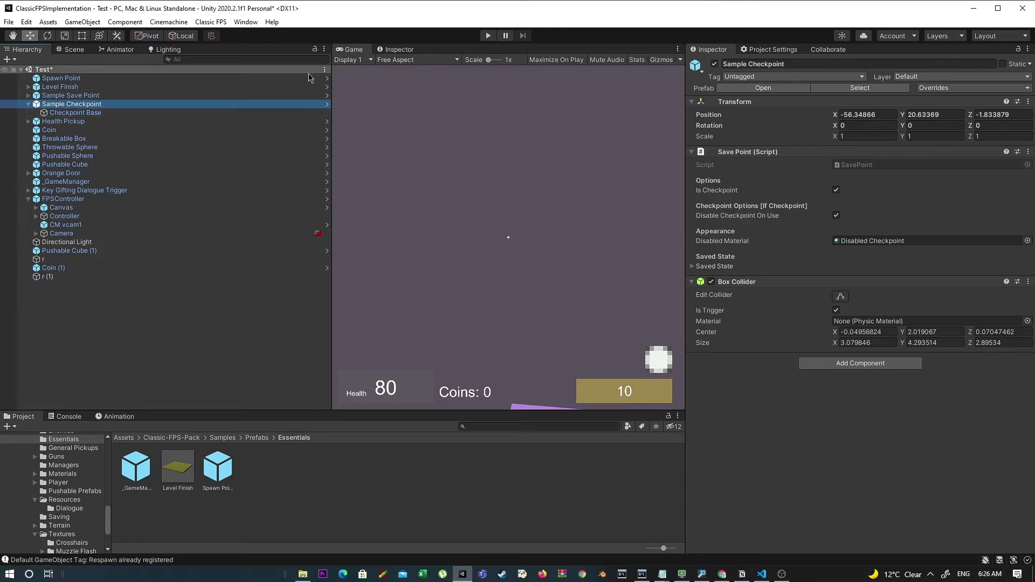
{"action": "left_click", "coordinate": [86, 50]}
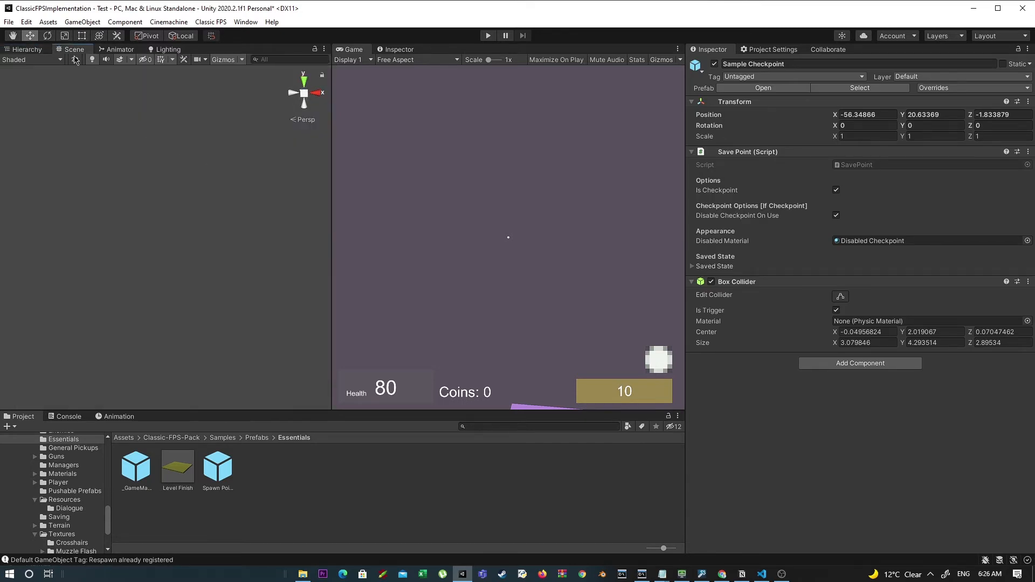
{"action": "left_click_drag", "start_coordinate": [81, 50], "coordinate": [445, 49]}
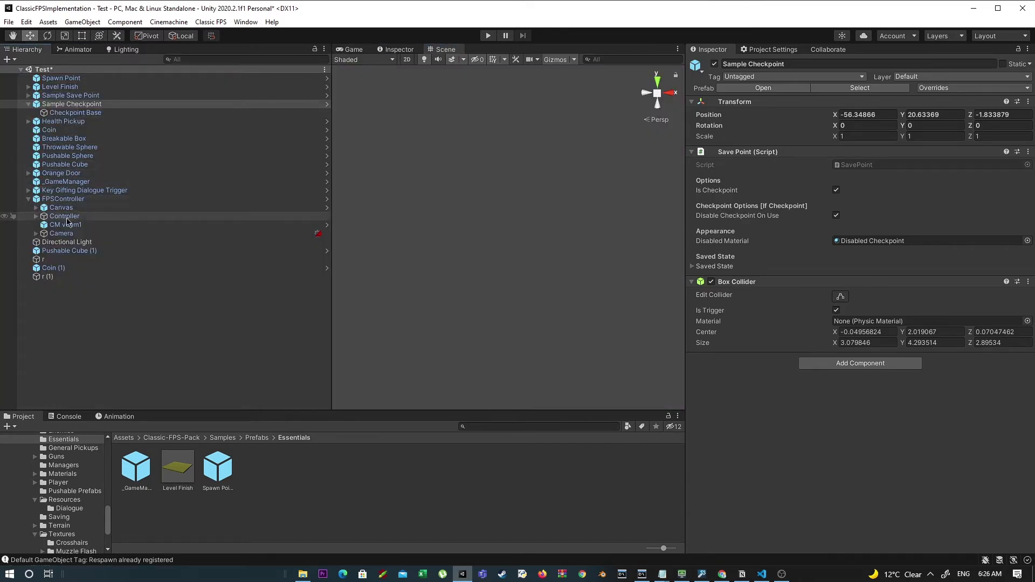
Frame the Coin object in the Scene view and select the neighbouring coin, Coin (1).
{"action": "double_click", "coordinate": [48, 130]}
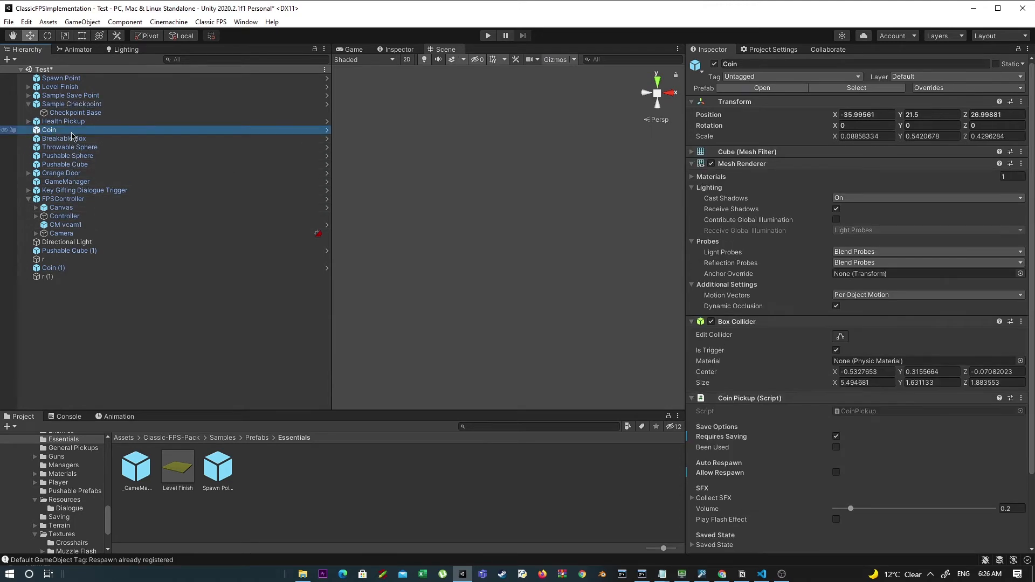
{"action": "key", "text": "s"}
{"action": "right_click_drag", "start_coordinate": [496, 216], "coordinate": [226, 218]}
{"action": "key", "text": "d"}
{"action": "key", "text": "a"}
{"action": "key", "text": "d"}
{"action": "key", "text": "d"}
{"action": "right_click_drag", "start_coordinate": [531, 235], "coordinate": [533, 239]}
{"action": "left_click", "coordinate": [597, 228]}
{"action": "left_click_drag", "start_coordinate": [597, 228], "coordinate": [555, 229]}
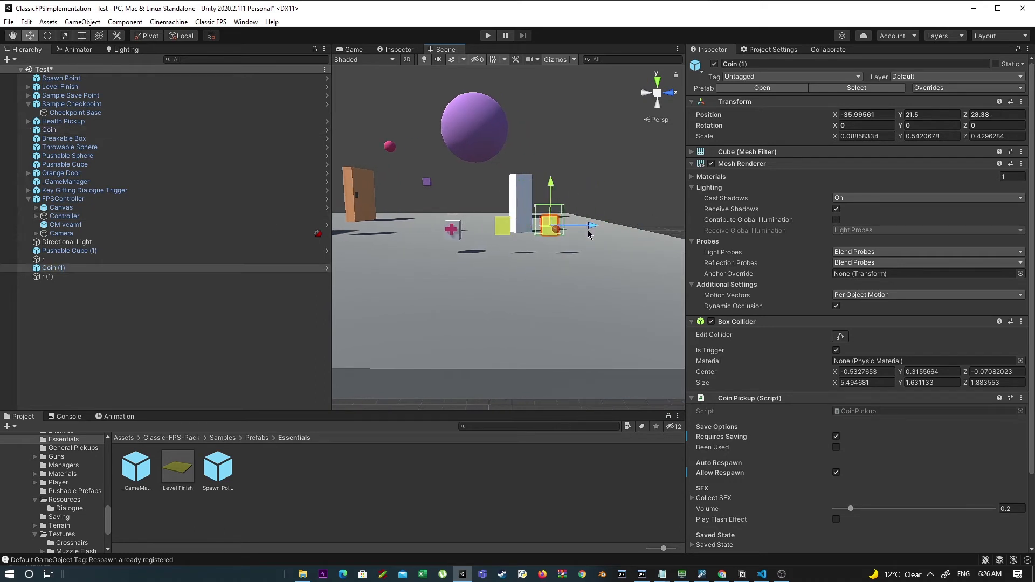
Compare the Requires Saving and Allow Respawn options of Coin (1), Coin and Health Pickup.
{"action": "scroll", "coordinate": [762, 252], "scroll_direction": "down", "scroll_amount": 3}
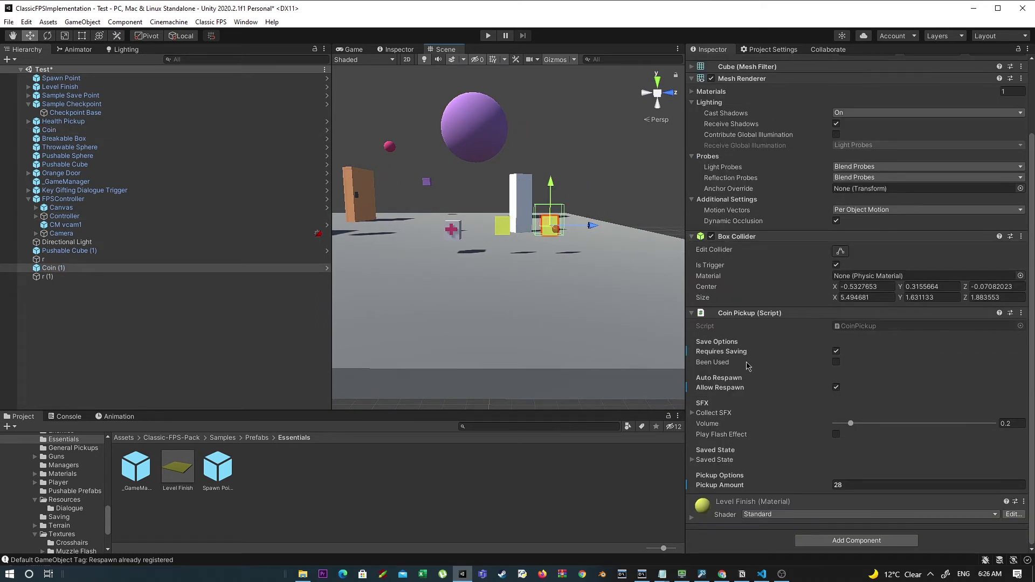
{"action": "left_click", "coordinate": [718, 351]}
{"action": "left_click", "coordinate": [507, 231]}
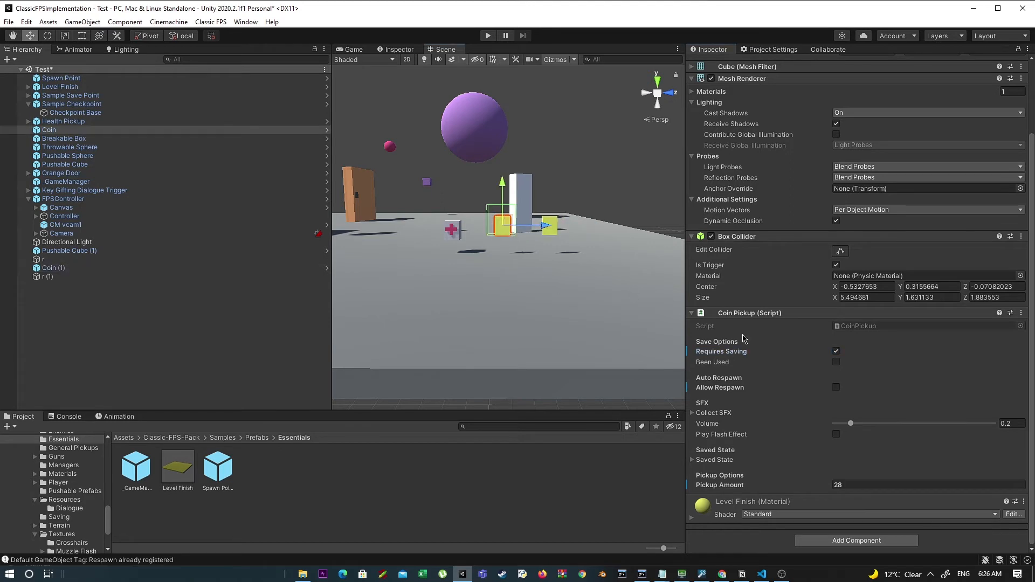
{"action": "left_click", "coordinate": [444, 222]}
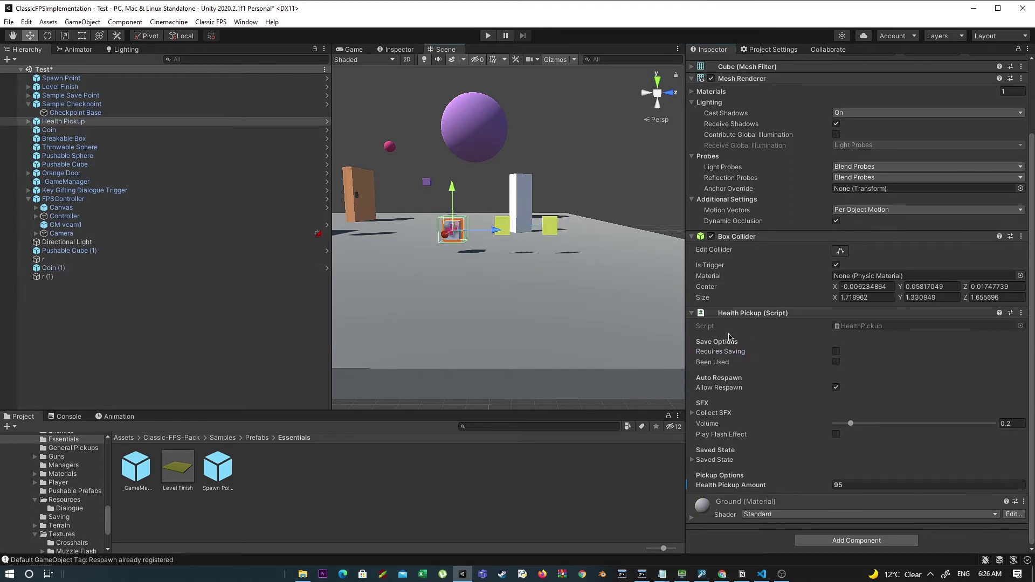
{"action": "left_click", "coordinate": [499, 223]}
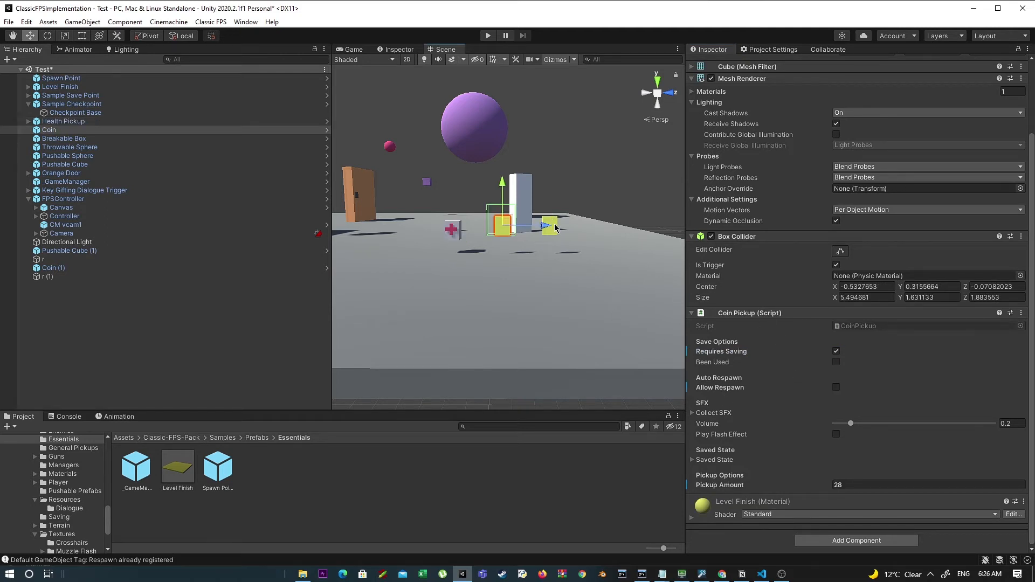
{"action": "left_click", "coordinate": [555, 228]}
Enter play mode and collect both yellow coins with the player.
{"action": "left_click", "coordinate": [488, 36]}
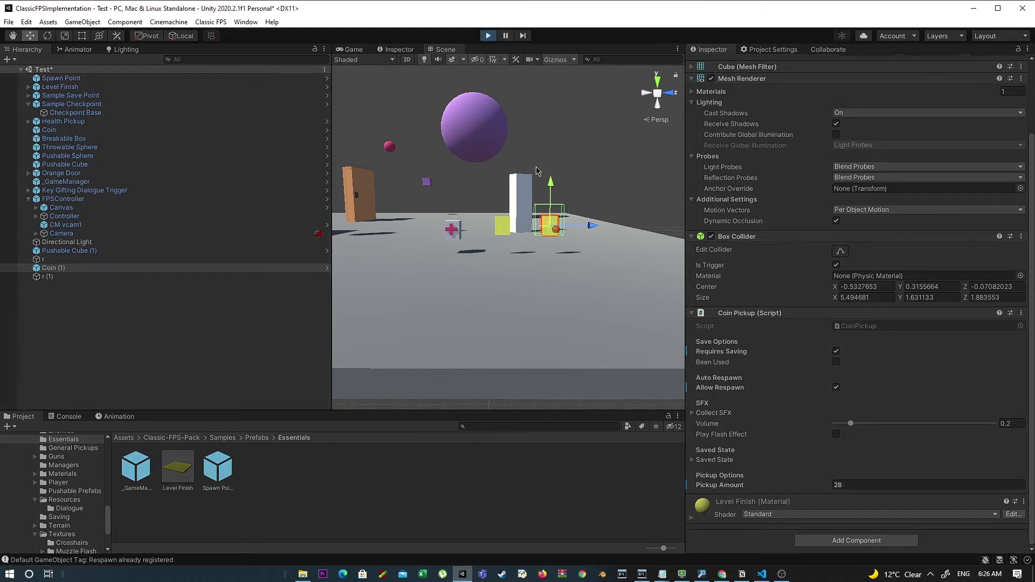
{"action": "key", "text": "w"}
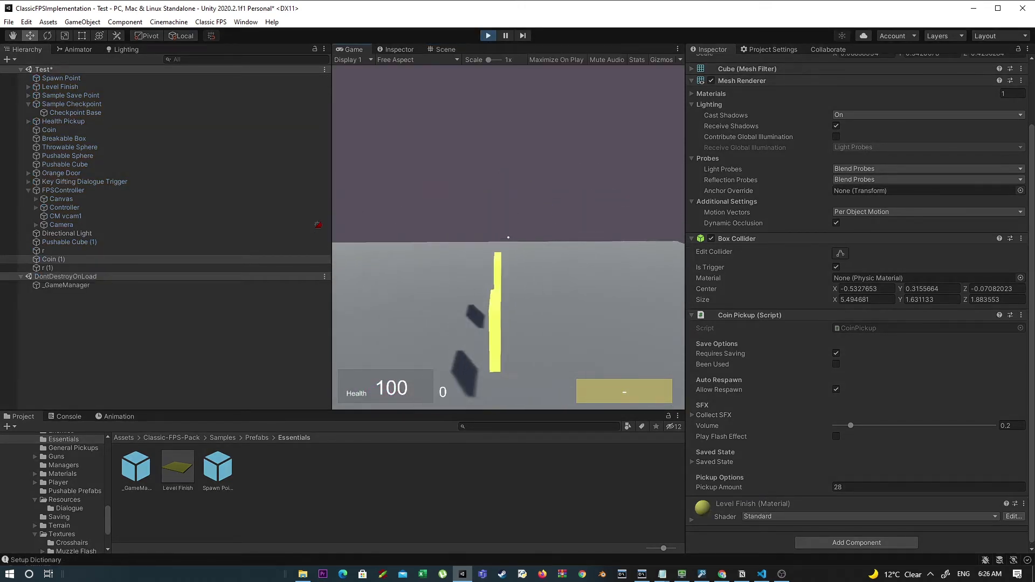
{"action": "key", "text": "s"}
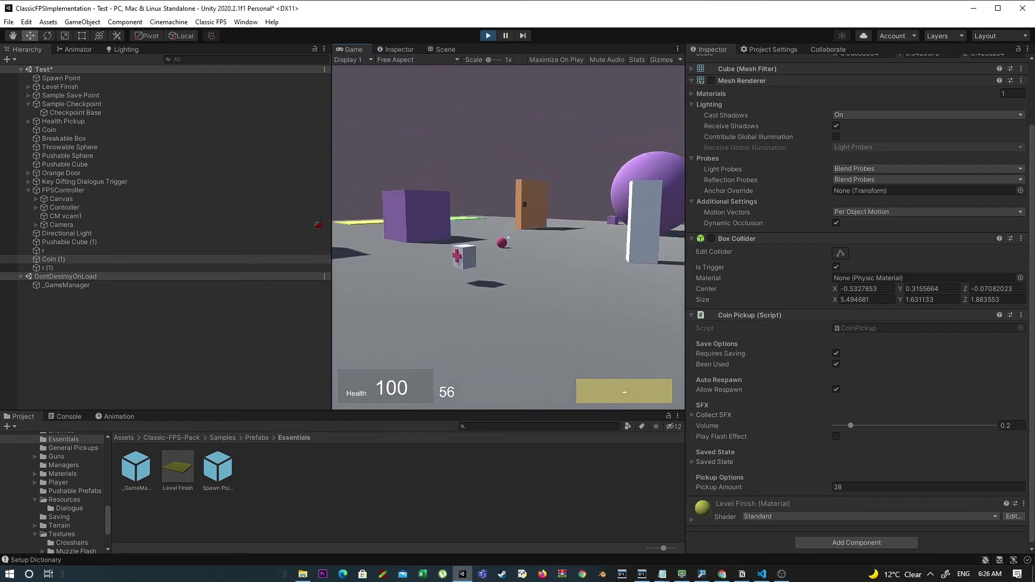
{"action": "key", "text": "a"}
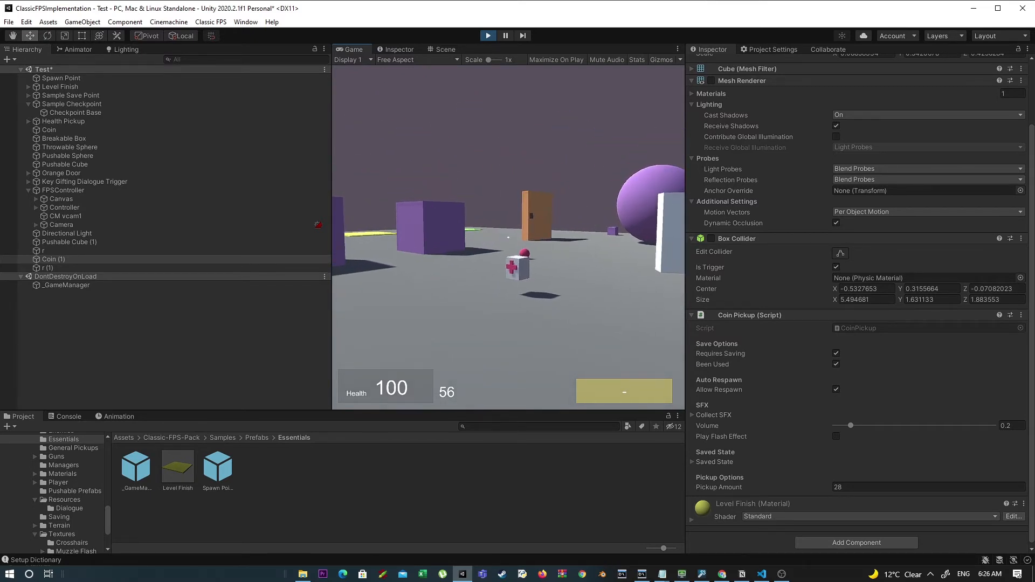
Show the Console output, save the running game, and load the save to test the coin's respawn.
{"action": "key", "text": "Escape"}
{"action": "left_click", "coordinate": [74, 416]}
{"action": "left_click", "coordinate": [575, 309]}
{"action": "key", "text": "F5"}
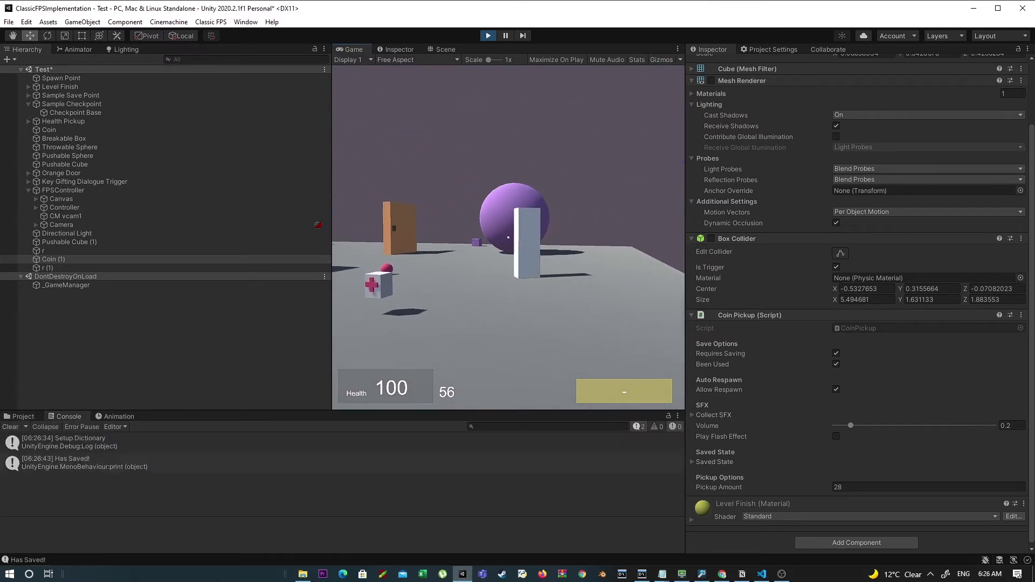
{"action": "key", "text": "F9"}
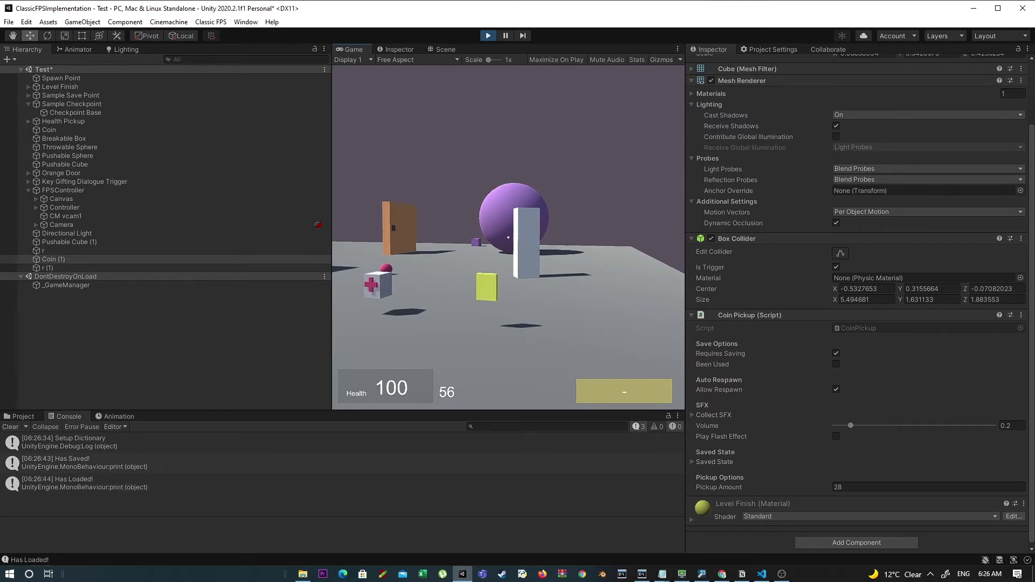
{"action": "key", "text": "F9"}
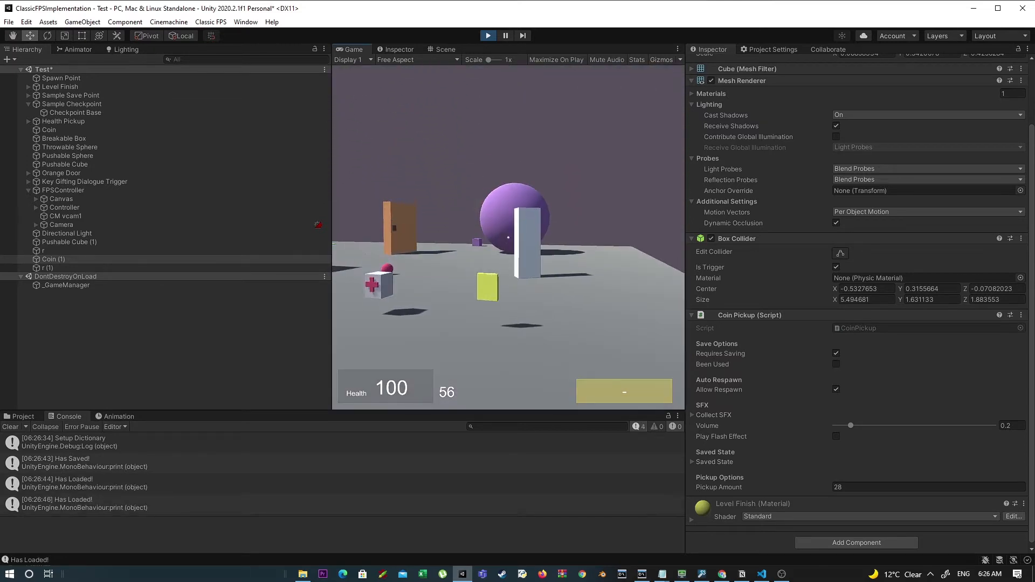
Collect the respawned coin repeatedly, saving and reloading the game between pickups.
{"action": "key", "text": "w"}
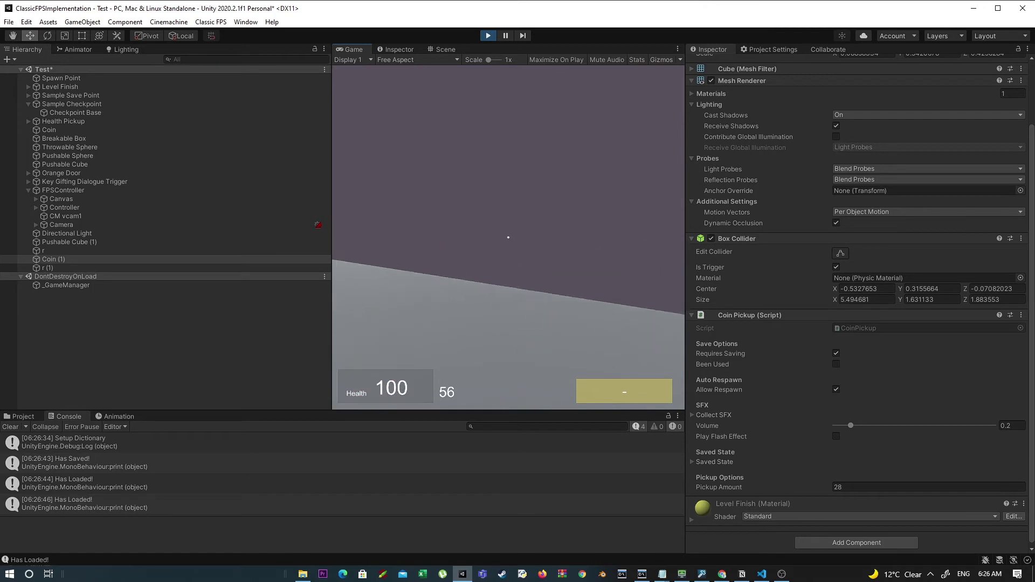
{"action": "key", "text": "w"}
{"action": "key", "text": "F9"}
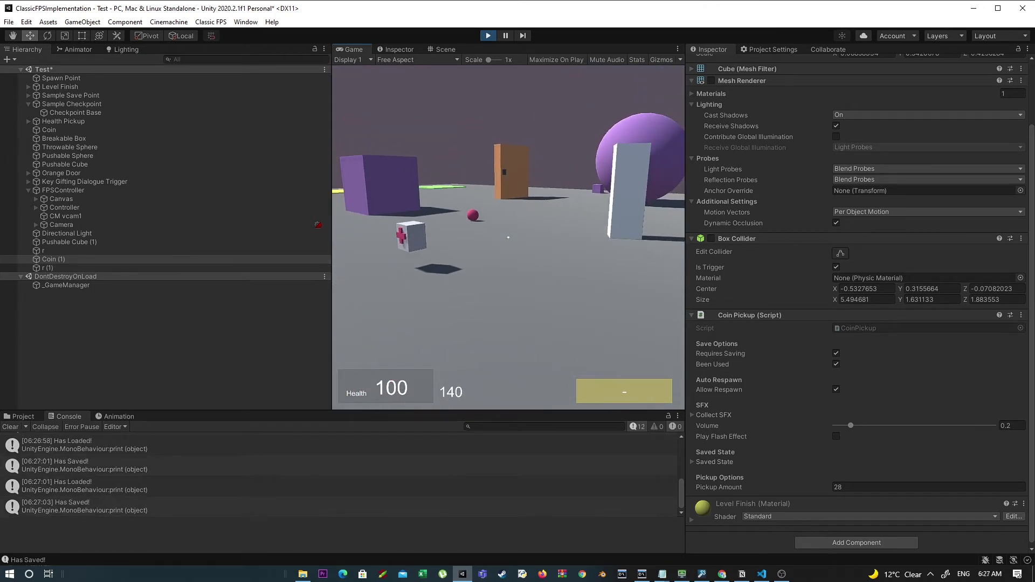
{"action": "key", "text": "F9"}
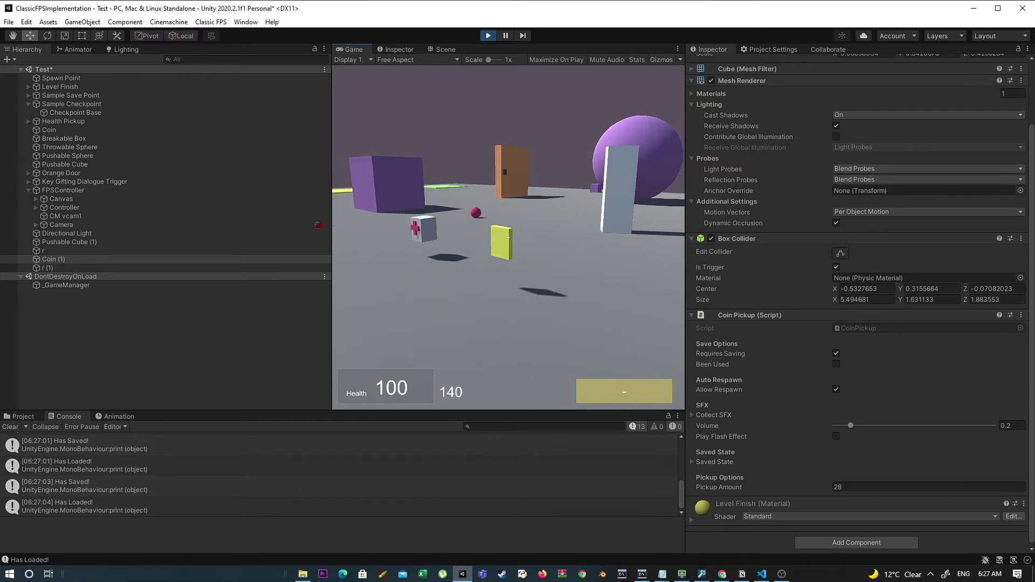
Restart play mode, load the saved game in the fresh session, and exit play mode.
{"action": "left_click", "coordinate": [488, 36]}
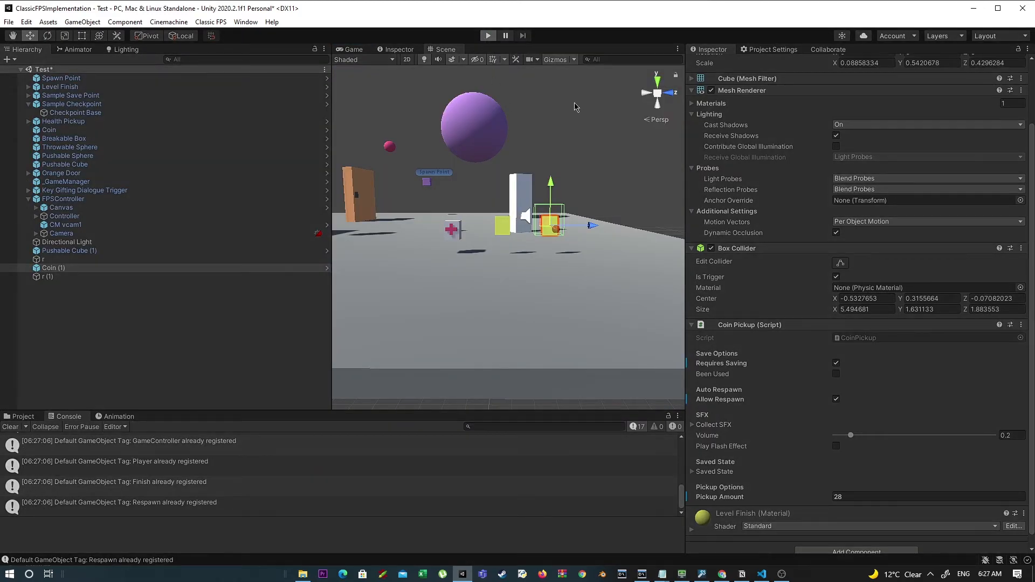
{"action": "key", "text": "ctrl+p"}
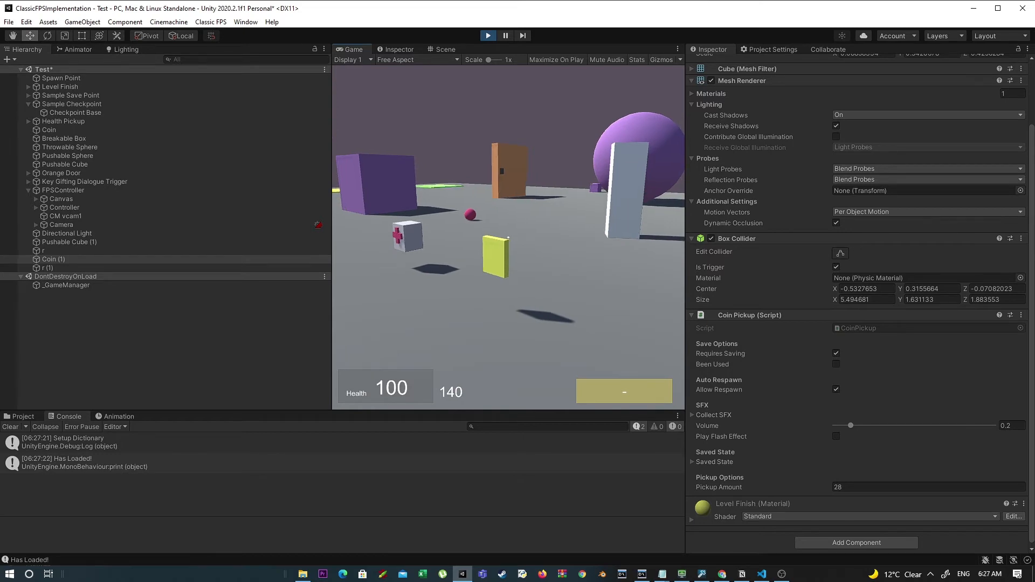
{"action": "key", "text": "ctrl+p"}
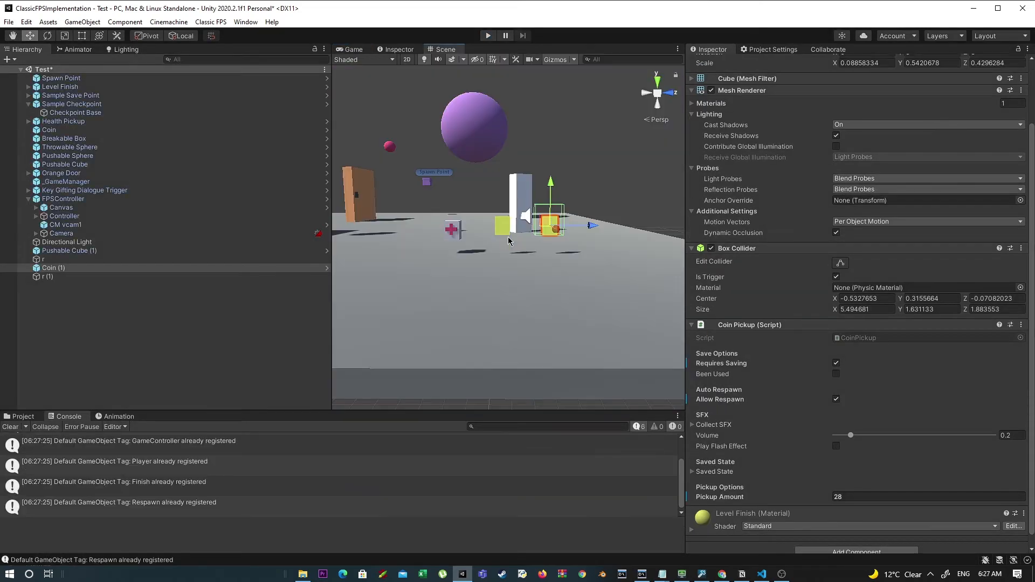
Select the FPSController's Controller object and open its PlayerStatistics script in Visual Studio Code.
{"action": "left_click", "coordinate": [92, 217]}
{"action": "scroll", "coordinate": [740, 288], "scroll_direction": "down", "scroll_amount": 10}
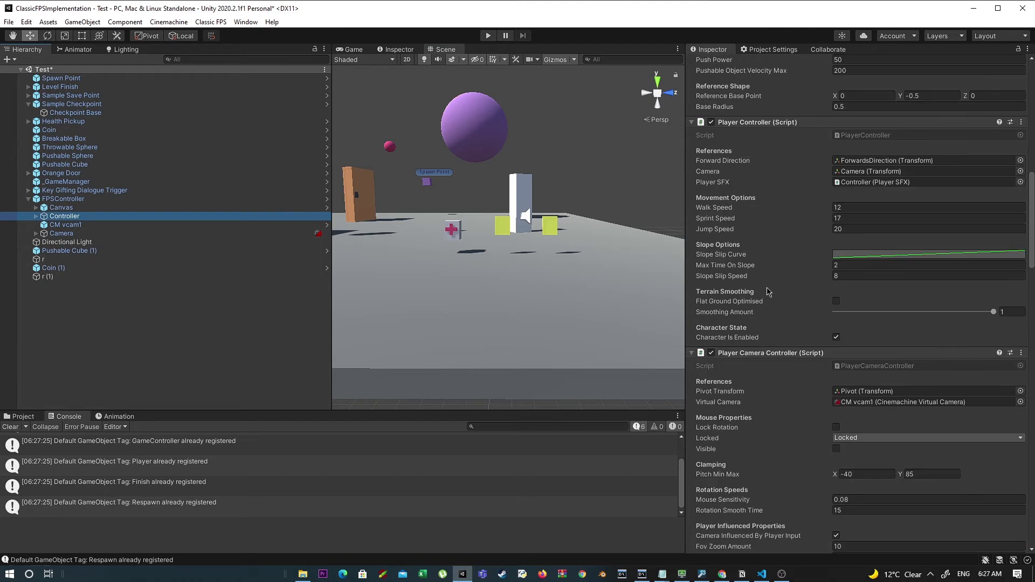
{"action": "scroll", "coordinate": [768, 291], "scroll_direction": "down", "scroll_amount": 10}
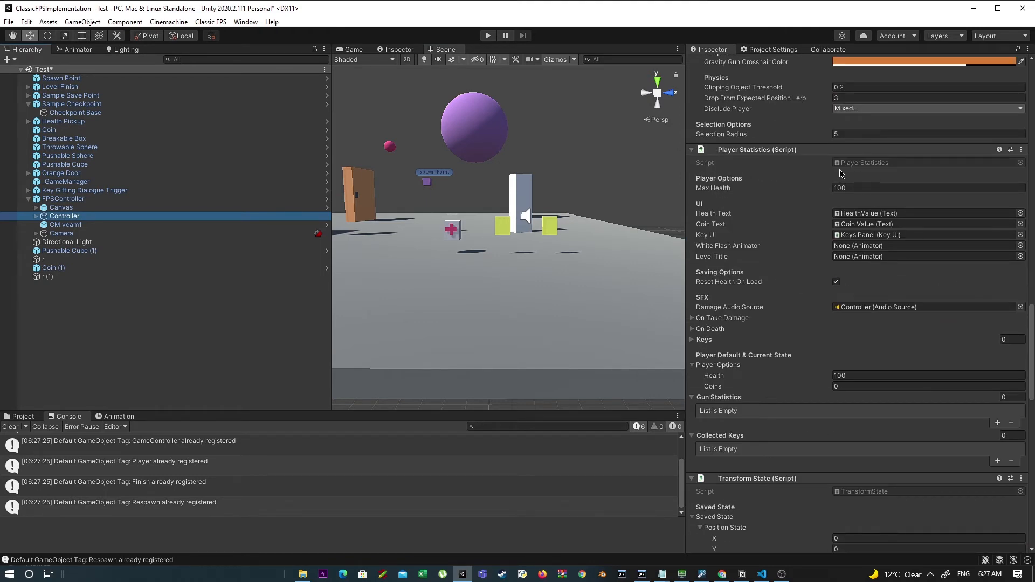
{"action": "scroll", "coordinate": [840, 173], "scroll_direction": "down", "scroll_amount": 5}
{"action": "scroll", "coordinate": [840, 174], "scroll_direction": "up", "scroll_amount": 8}
{"action": "scroll", "coordinate": [840, 174], "scroll_direction": "down", "scroll_amount": 3}
{"action": "double_click", "coordinate": [851, 164]}
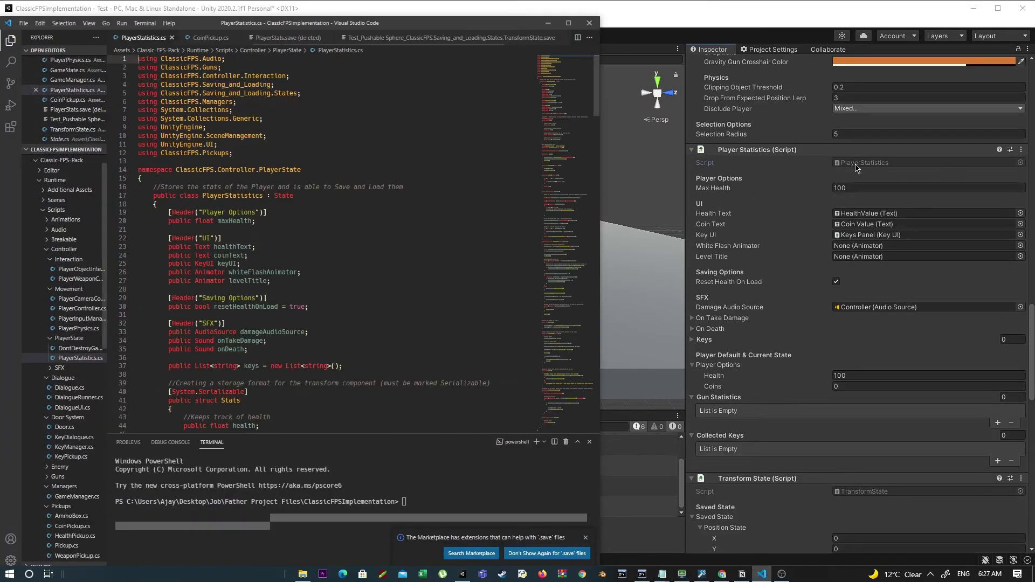
Examine the PlayerStatistics class declaration, its saving options, and the serializable Stats struct.
{"action": "scroll", "coordinate": [292, 96], "scroll_direction": "down", "scroll_amount": 4}
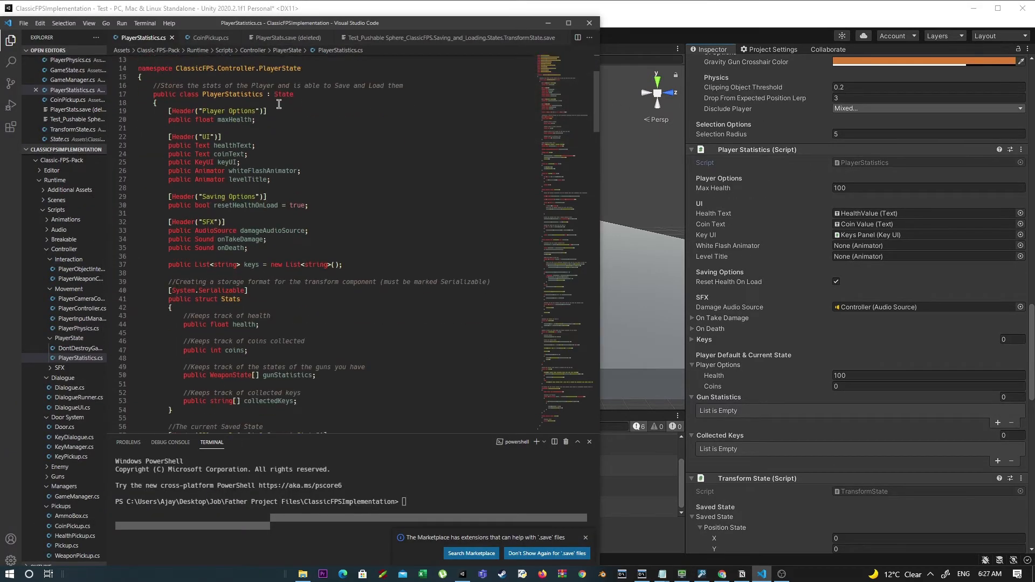
{"action": "left_click", "coordinate": [292, 96]}
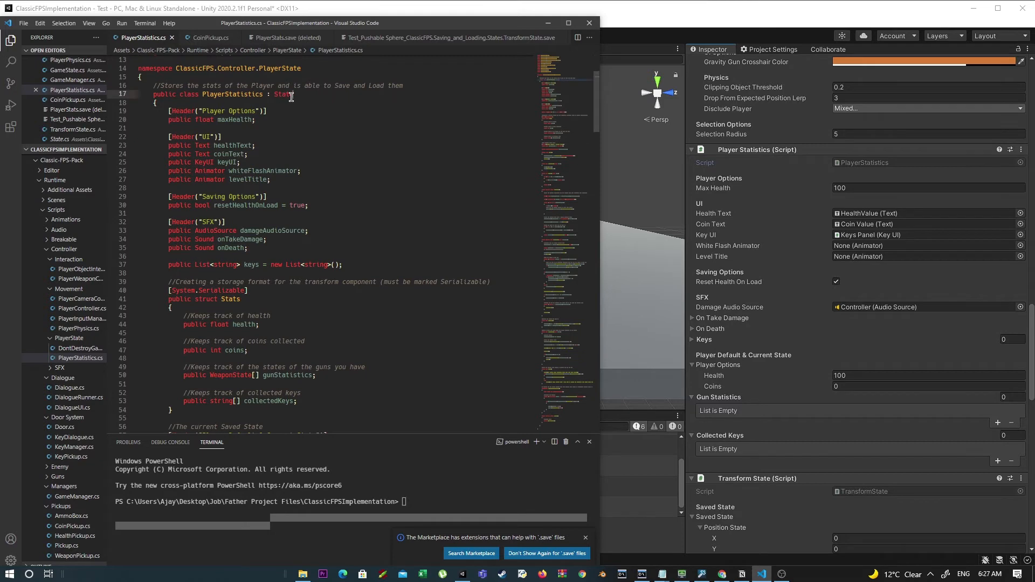
{"action": "left_click", "coordinate": [306, 198]}
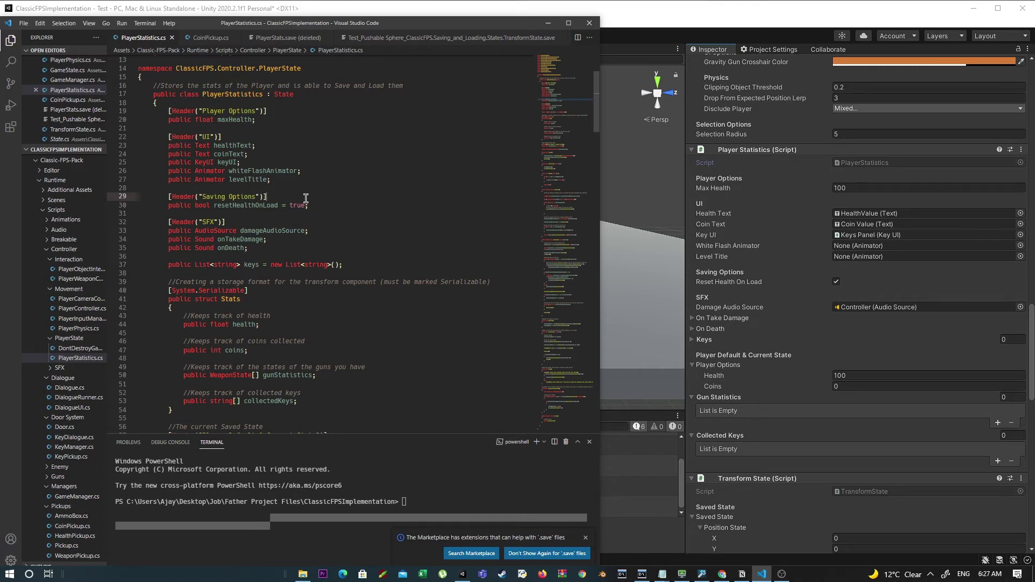
{"action": "scroll", "coordinate": [306, 198], "scroll_direction": "down", "scroll_amount": 5}
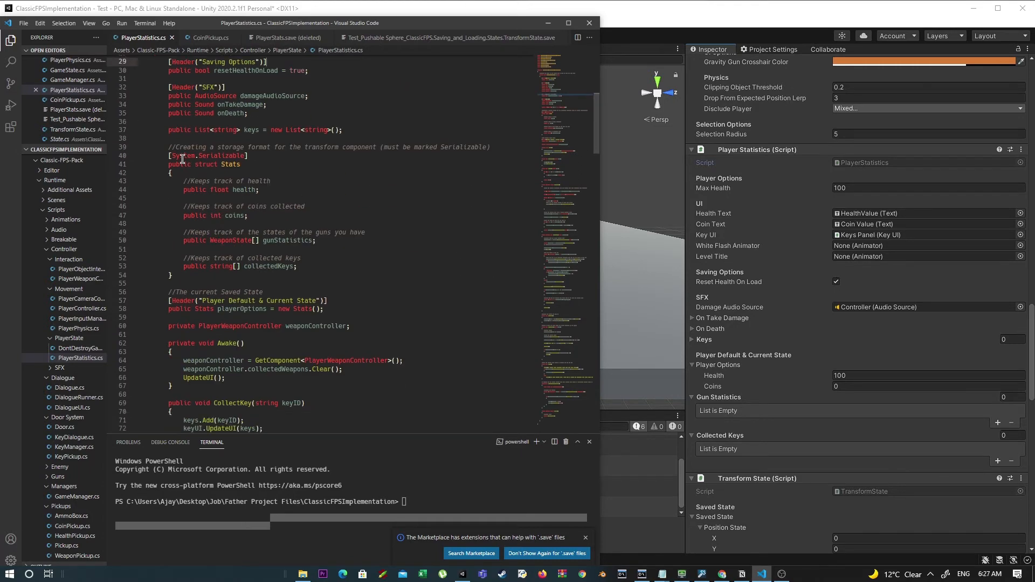
{"action": "left_click_drag", "start_coordinate": [168, 156], "coordinate": [381, 278]}
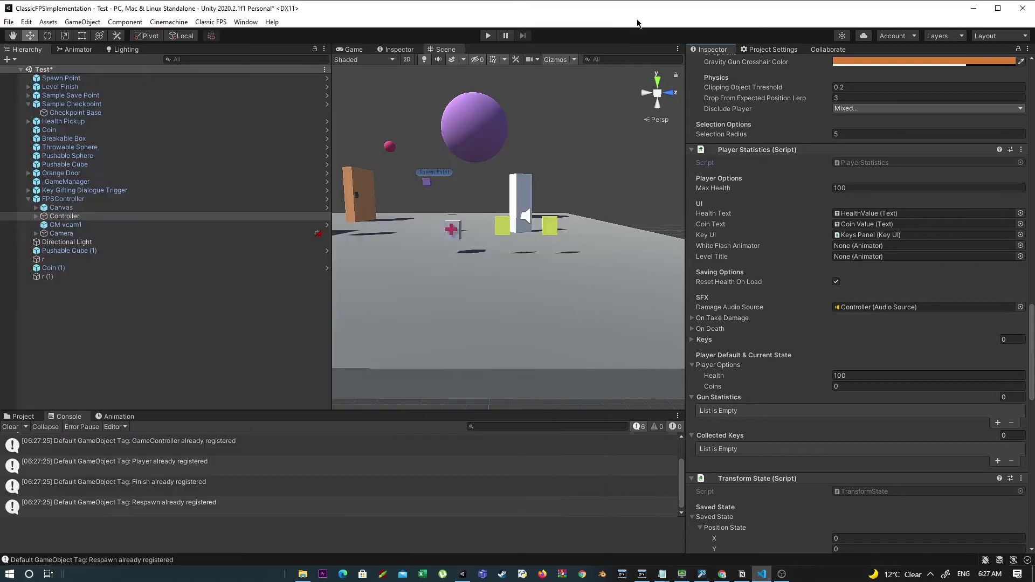
Open the PlayerStats save file from the ClassicFPSImplementation save folder and highlight its stored data.
{"action": "key", "text": "alt+Tab"}
{"action": "left_click", "coordinate": [303, 575]}
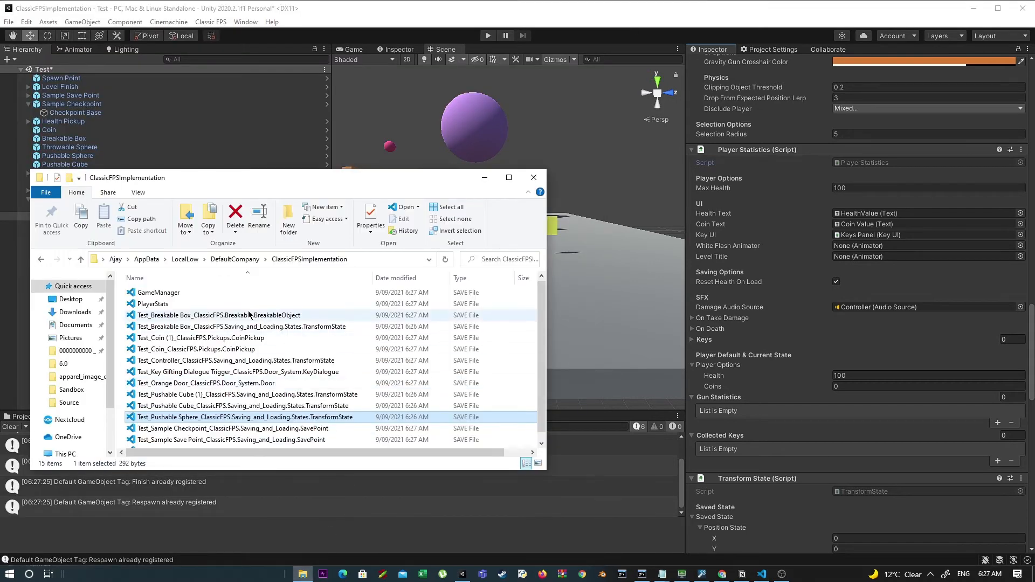
{"action": "left_click", "coordinate": [219, 295]}
{"action": "left_click", "coordinate": [219, 305]}
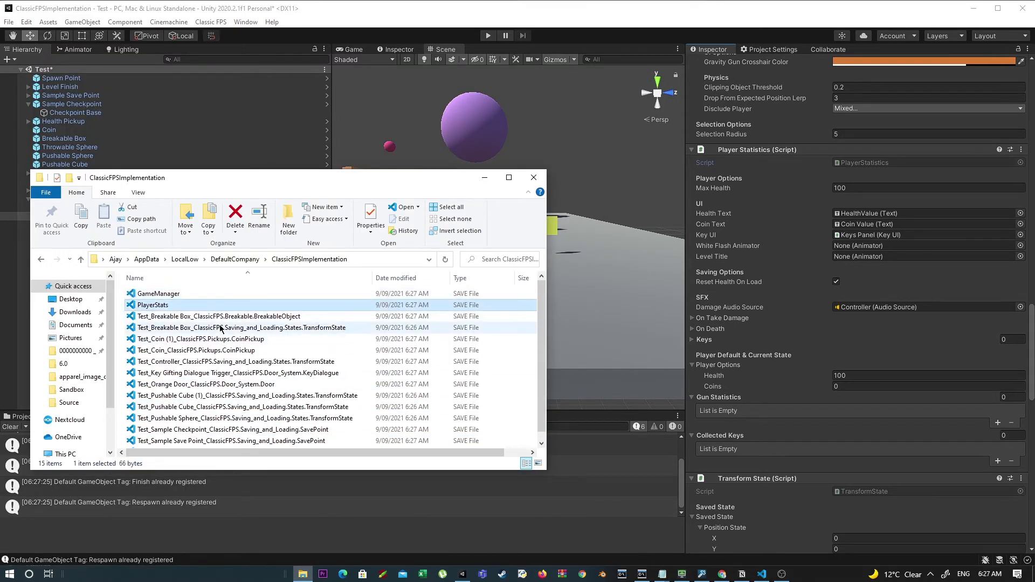
{"action": "double_click", "coordinate": [220, 306]}
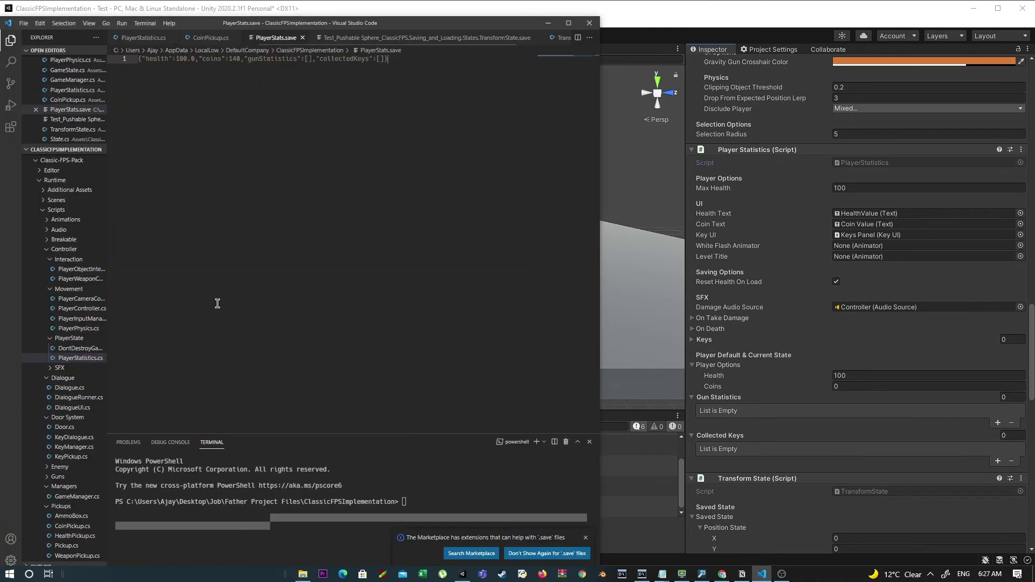
{"action": "left_click_drag", "start_coordinate": [404, 79], "coordinate": [76, 65]}
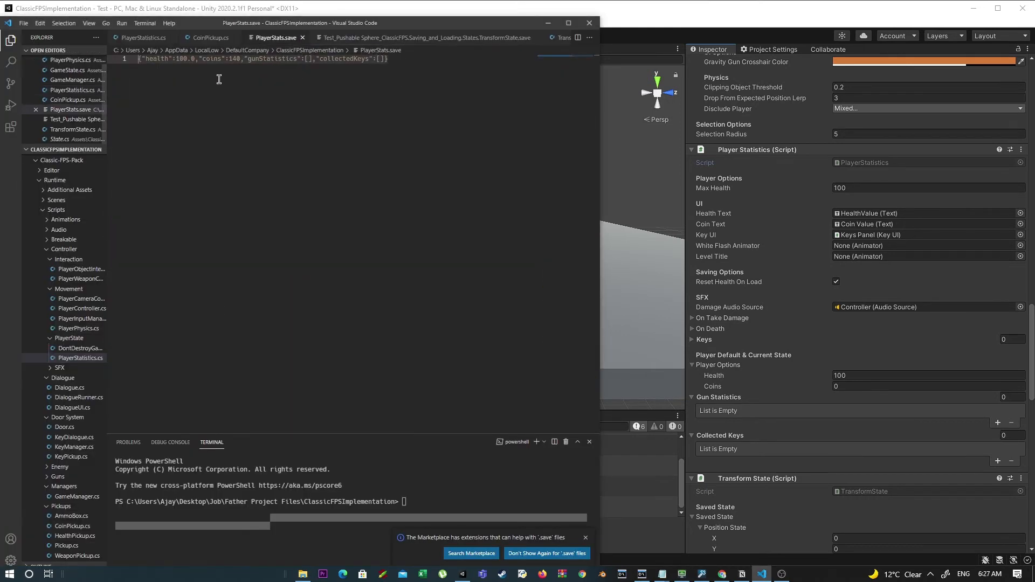
Close the save file window and highlight the GetUID override at the end of PlayerStatistics.cs.
{"action": "left_click", "coordinate": [590, 23]}
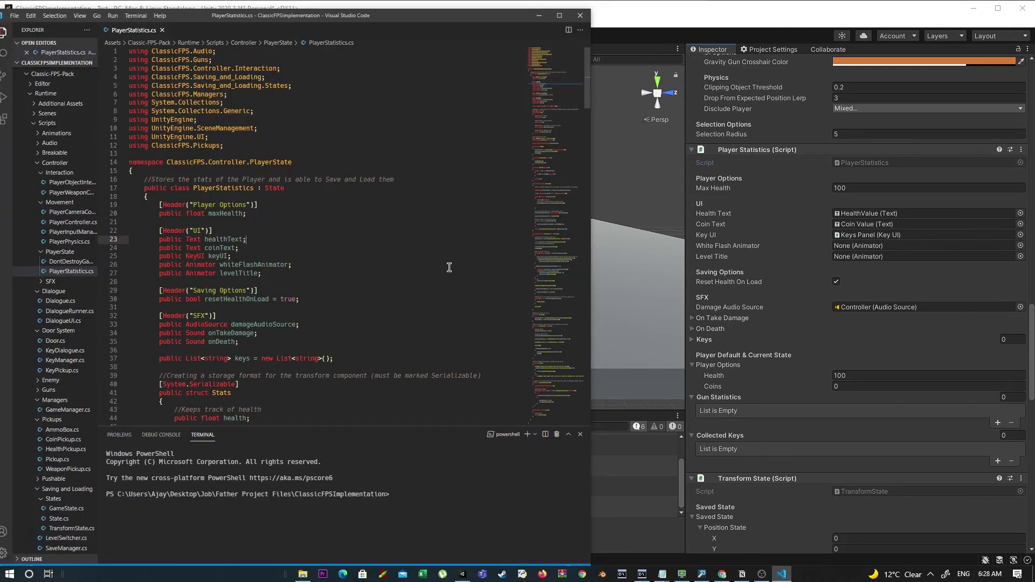
{"action": "left_click", "coordinate": [163, 214]}
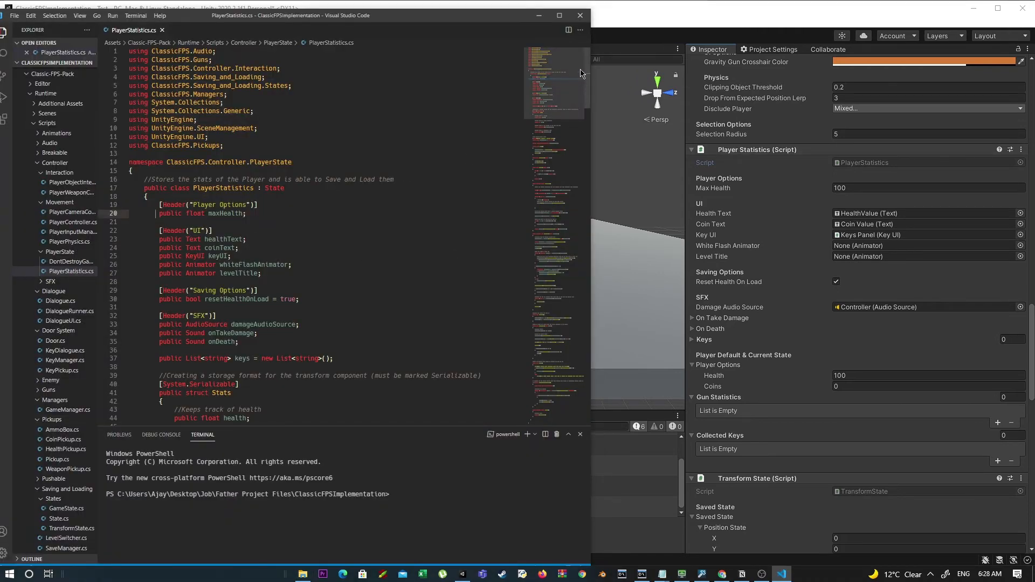
{"action": "left_click", "coordinate": [569, 336]}
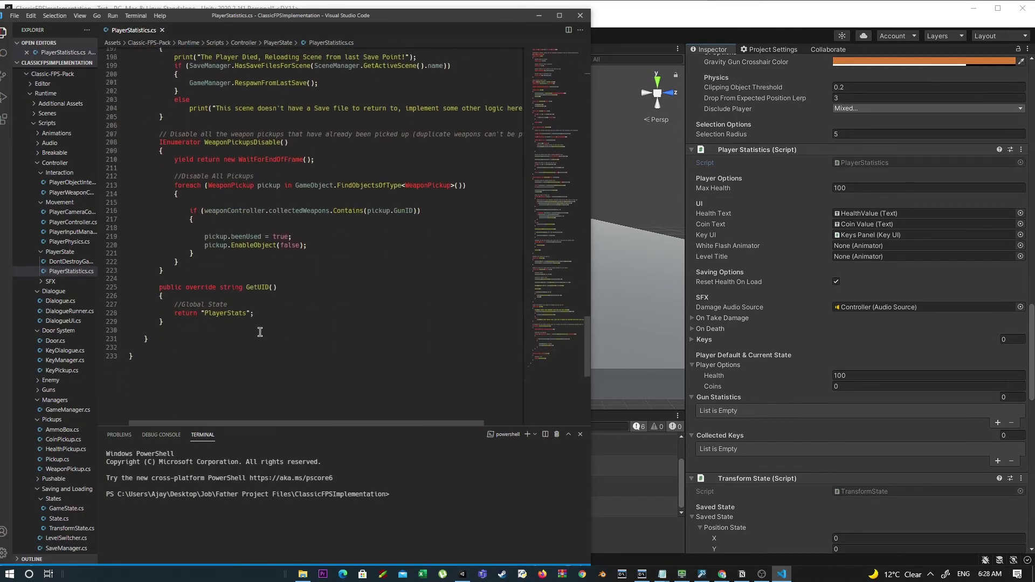
{"action": "left_click_drag", "start_coordinate": [141, 287], "coordinate": [310, 321]}
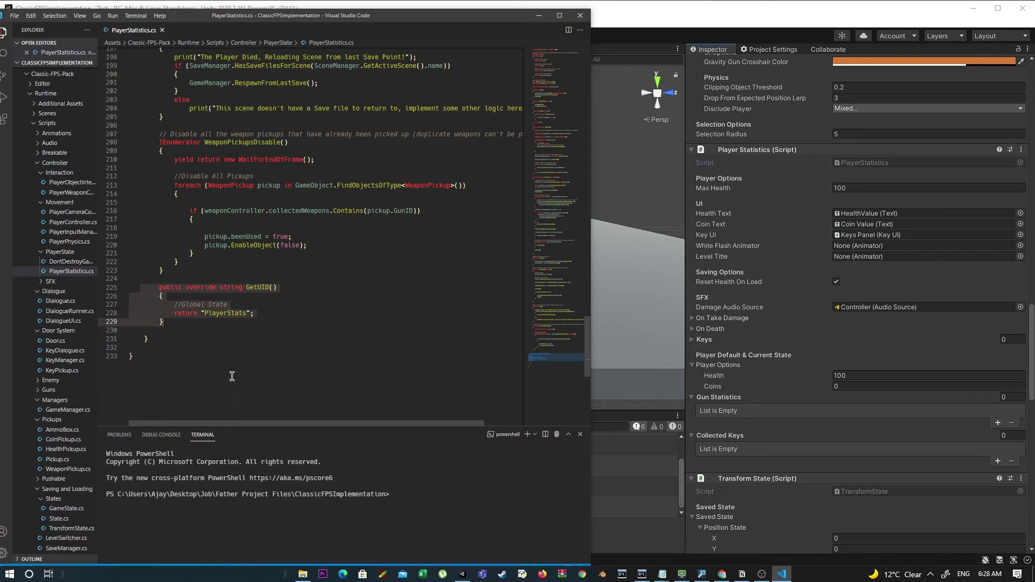
{"action": "left_click", "coordinate": [222, 315]}
Back in Unity, inspect the Key Gifting Dialogue Trigger's Only Gift Once option and Saved State.
{"action": "scroll", "coordinate": [750, 299], "scroll_direction": "down", "scroll_amount": 1}
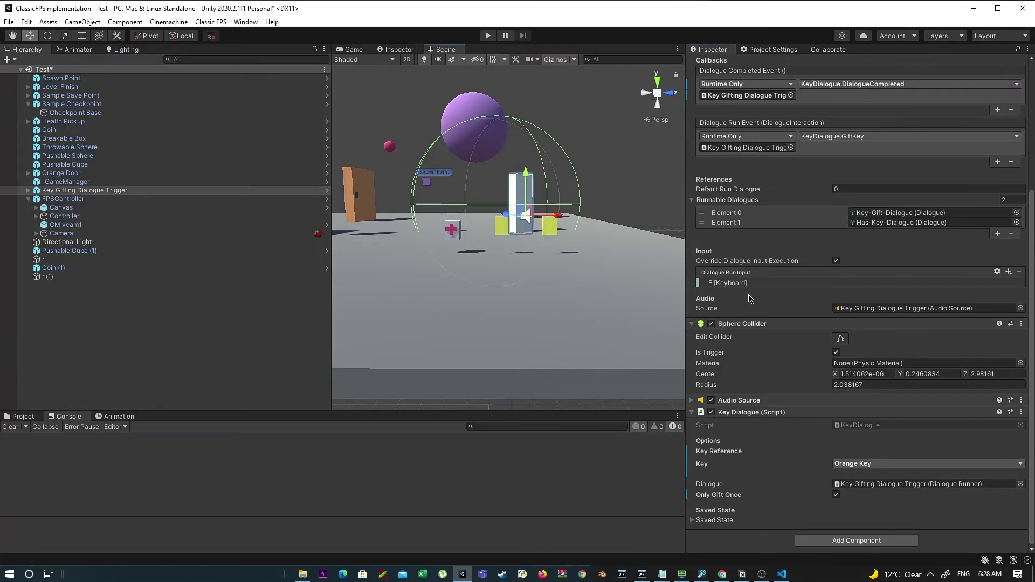
{"action": "left_click", "coordinate": [704, 496]}
{"action": "left_click", "coordinate": [705, 523]}
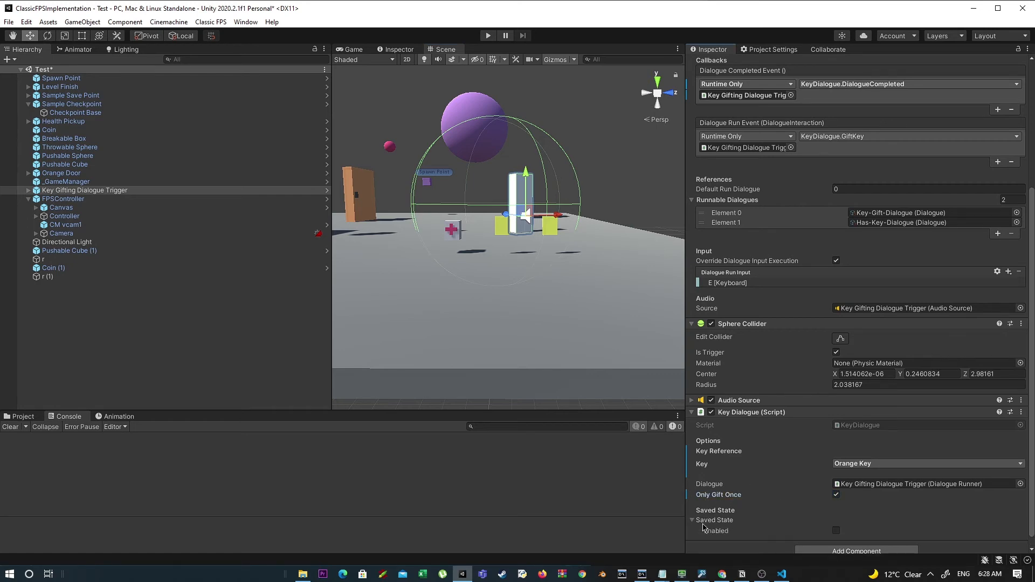
{"action": "left_click", "coordinate": [704, 524]}
Select the Orange Door in the Scene view and review its Door and Dialogue Runner settings.
{"action": "left_click", "coordinate": [358, 193]}
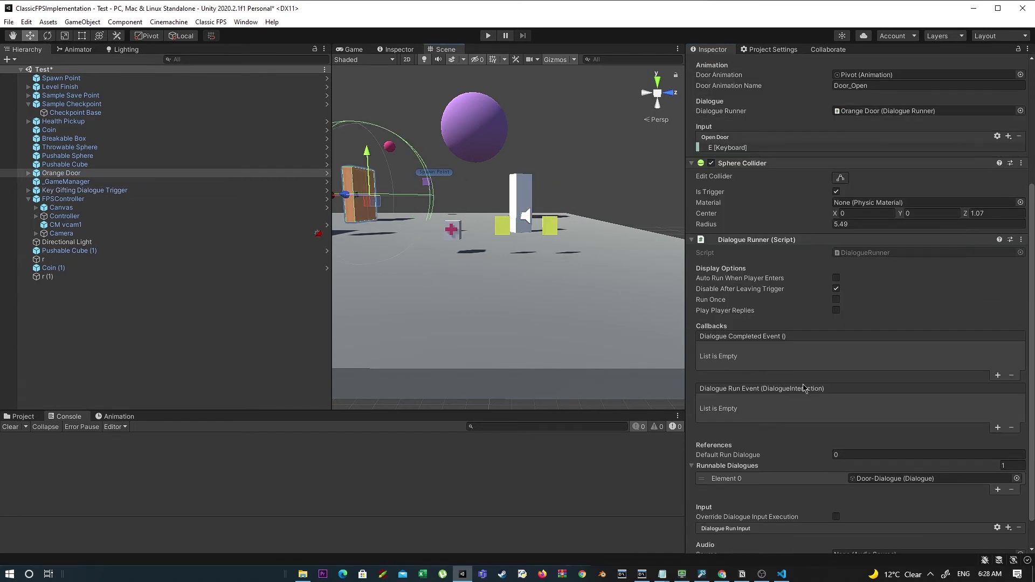
{"action": "scroll", "coordinate": [804, 389], "scroll_direction": "down", "scroll_amount": 2}
{"action": "scroll", "coordinate": [804, 389], "scroll_direction": "up", "scroll_amount": 10}
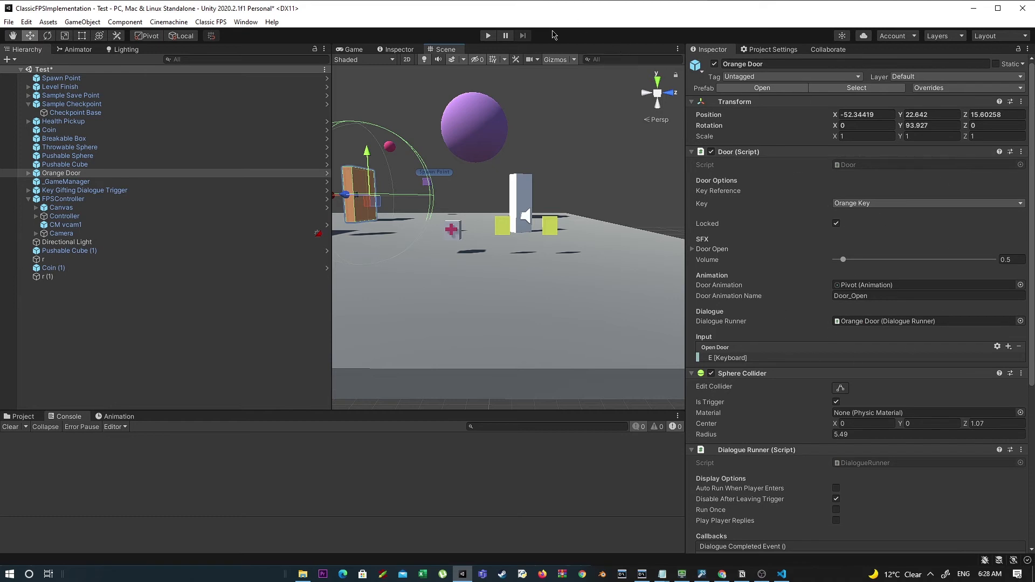
Enter play mode, approach the NPC pillar, and answer Yes! to its orange key offer.
{"action": "left_click", "coordinate": [490, 36]}
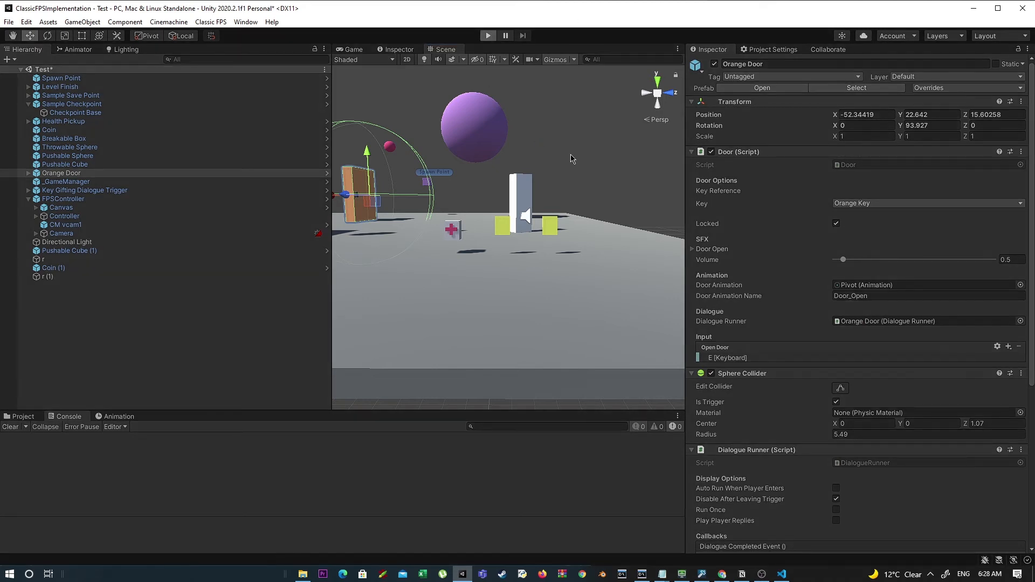
{"action": "key", "text": "w"}
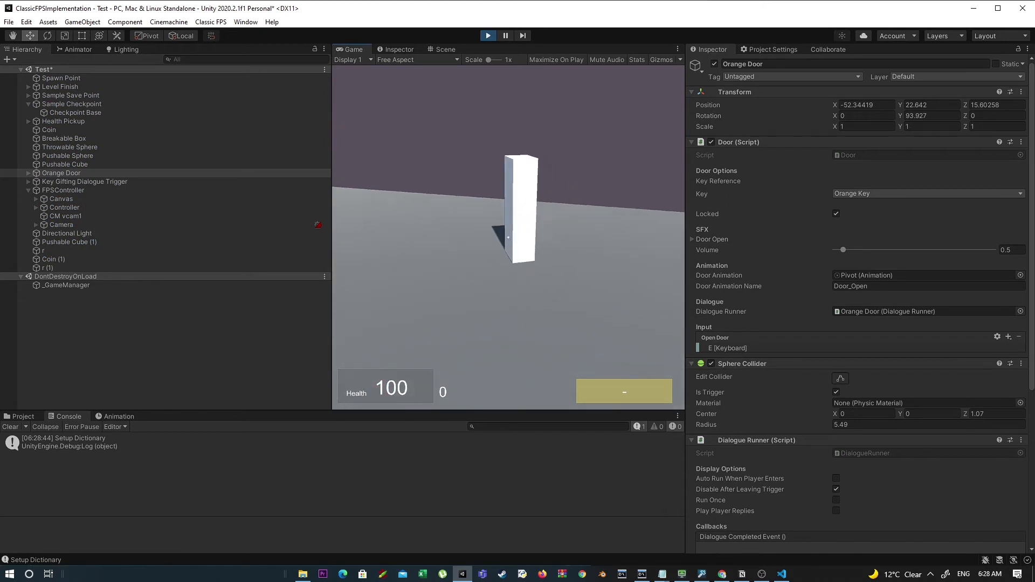
{"action": "key", "text": "w"}
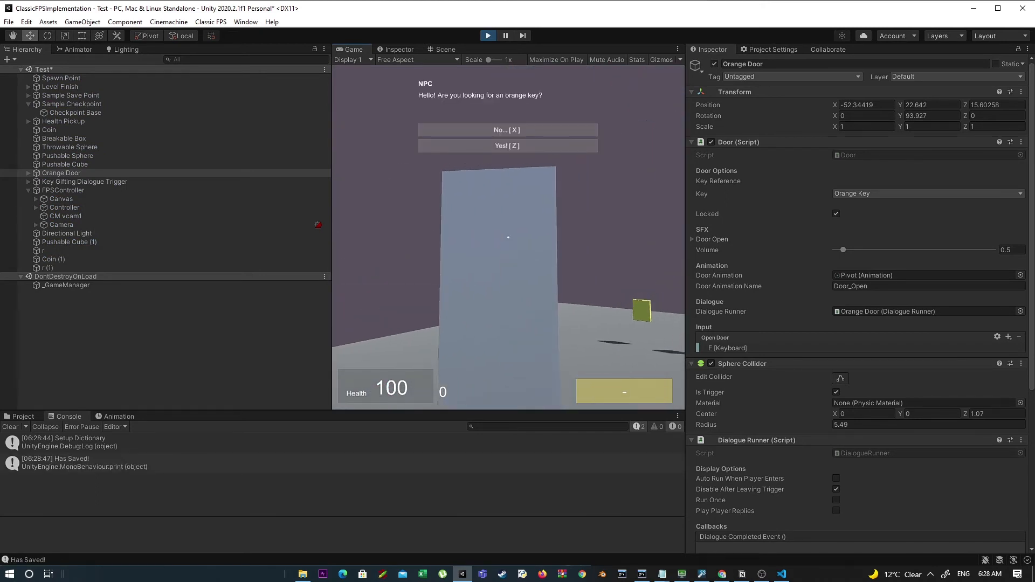
{"action": "key", "text": "z"}
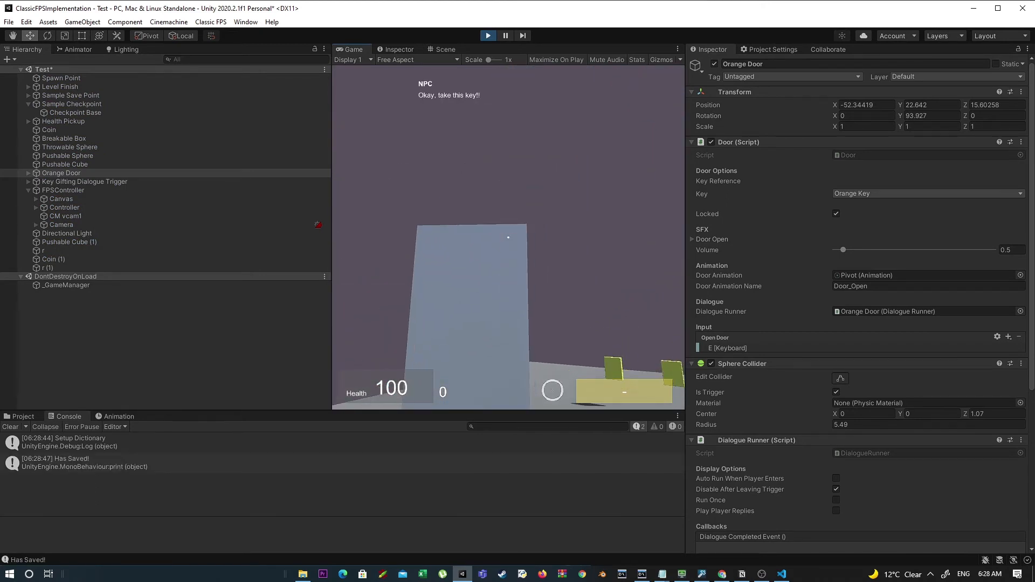
Leave the NPC pillar, walk up to the orange door and use the orange key to open it.
{"action": "key", "text": "w"}
{"action": "key", "text": "d"}
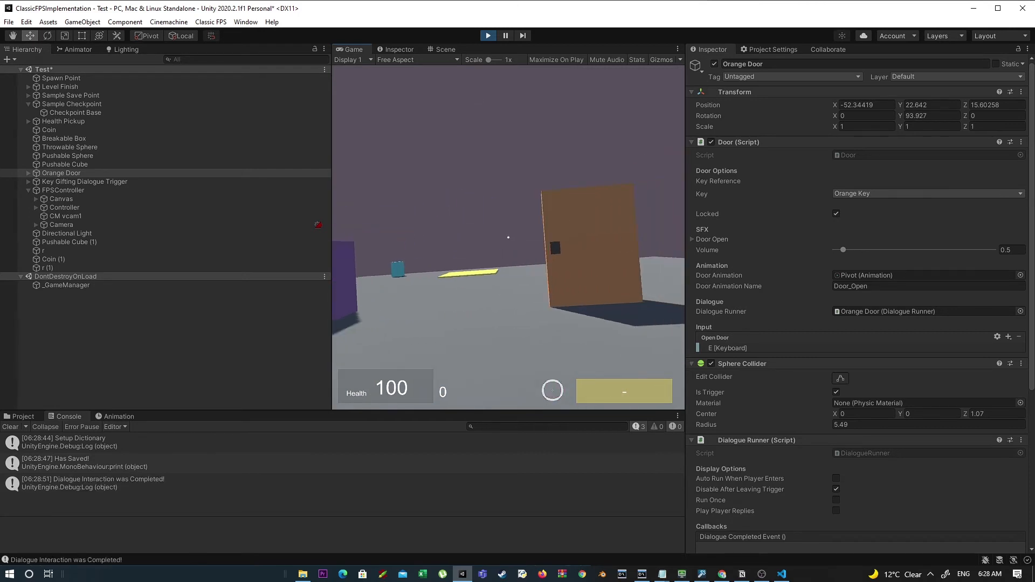
{"action": "key", "text": "w"}
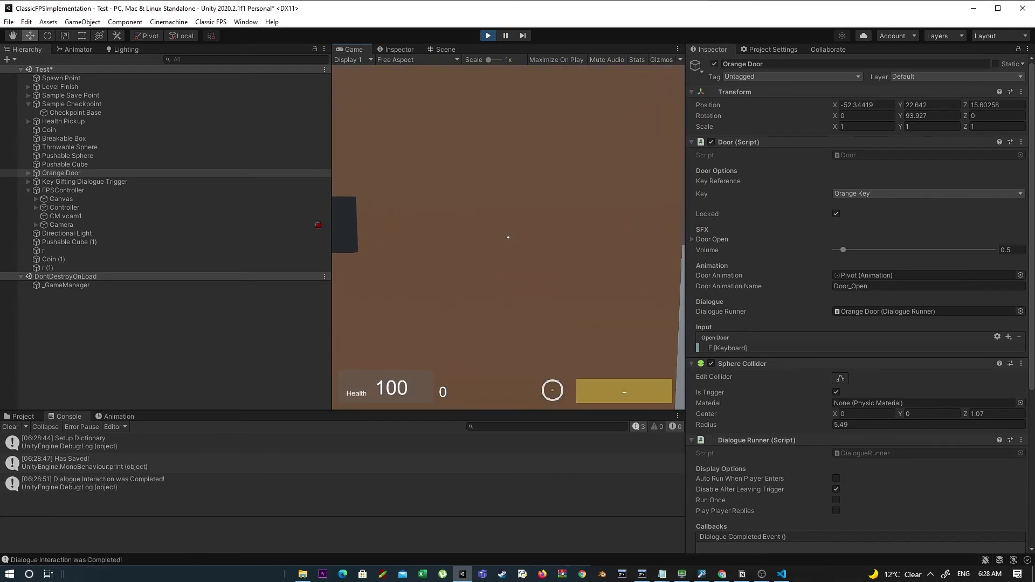
{"action": "key", "text": "e"}
{"action": "key", "text": "w"}
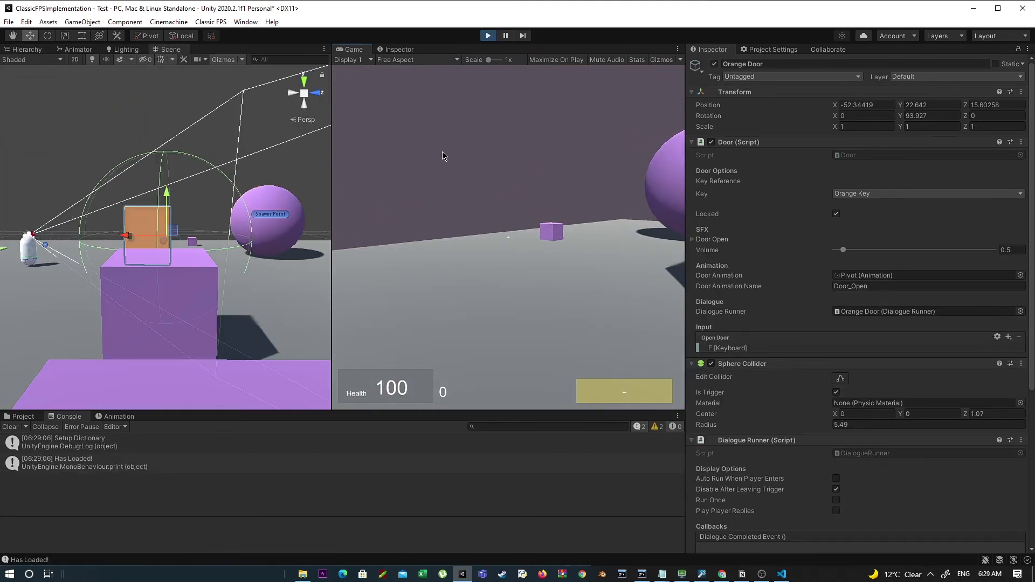
In the running game, widen the Scene view to examine the orange door and the player's position after loading.
{"action": "key", "text": "s"}
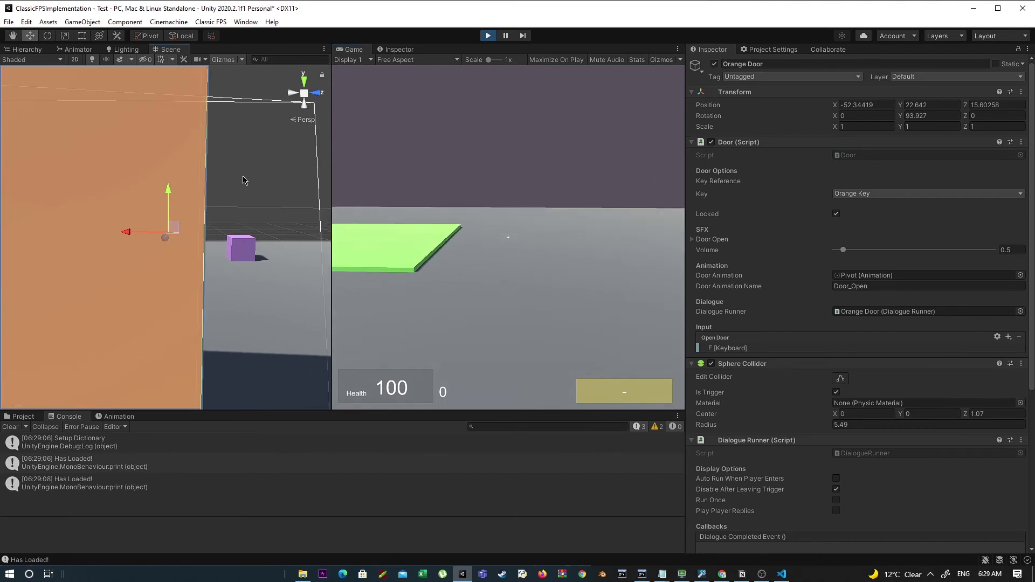
{"action": "left_click", "coordinate": [242, 180]}
{"action": "scroll", "coordinate": [242, 181], "scroll_direction": "down", "scroll_amount": 10}
{"action": "right_click_drag", "start_coordinate": [243, 181], "coordinate": [202, 201]}
{"action": "left_click", "coordinate": [431, 216]}
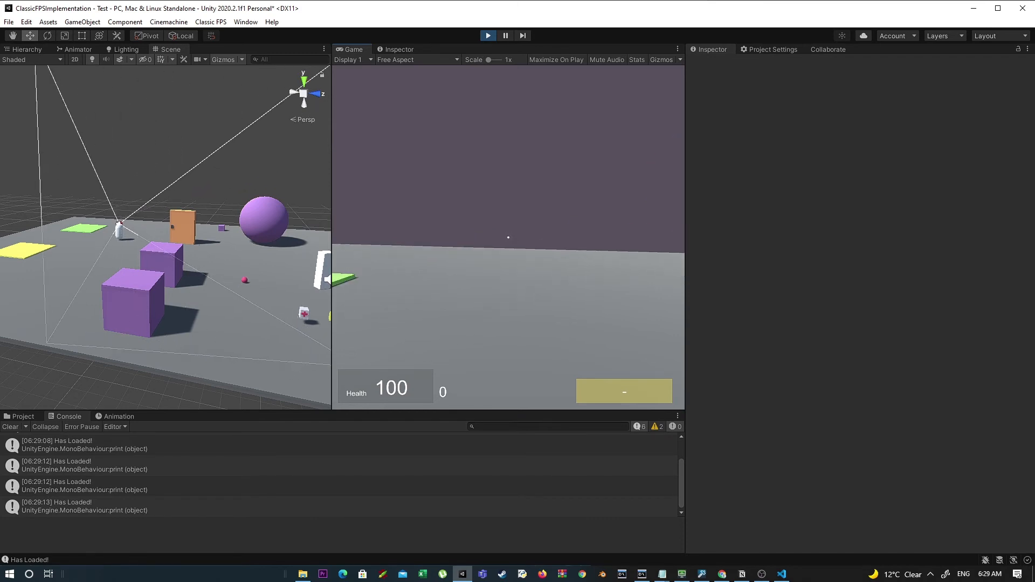
Save the running game and repeatedly jump and reload to test restoring the player's saved position, ending with another save.
{"action": "key", "text": "F5"}
{"action": "key", "text": "space"}
{"action": "key", "text": "F9"}
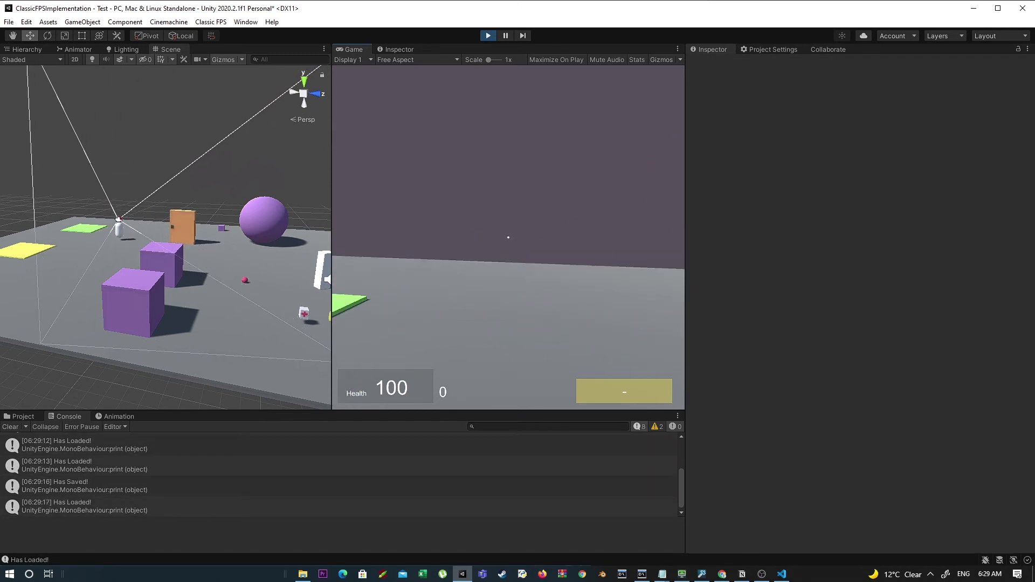
{"action": "key", "text": "F9"}
{"action": "key", "text": "space"}
{"action": "key", "text": "F9"}
{"action": "key", "text": "space"}
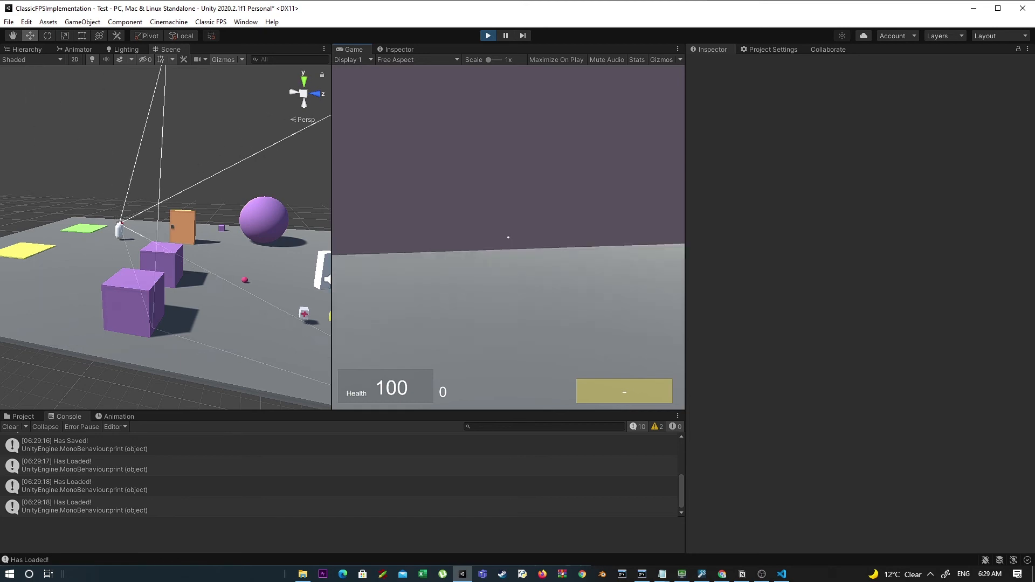
{"action": "key", "text": "F5"}
Outside play mode, select the cyan Sample Save Point in the Scene view and review its Save Point settings.
{"action": "mouse_move", "coordinate": [201, 216]}
{"action": "right_mouse_down"}
{"action": "mouse_move", "coordinate": [125, 215]}
{"action": "mouse_move", "coordinate": [170, 220]}
{"action": "mouse_move", "coordinate": [133, 232]}
{"action": "mouse_move", "coordinate": [138, 251]}
{"action": "right_mouse_up"}
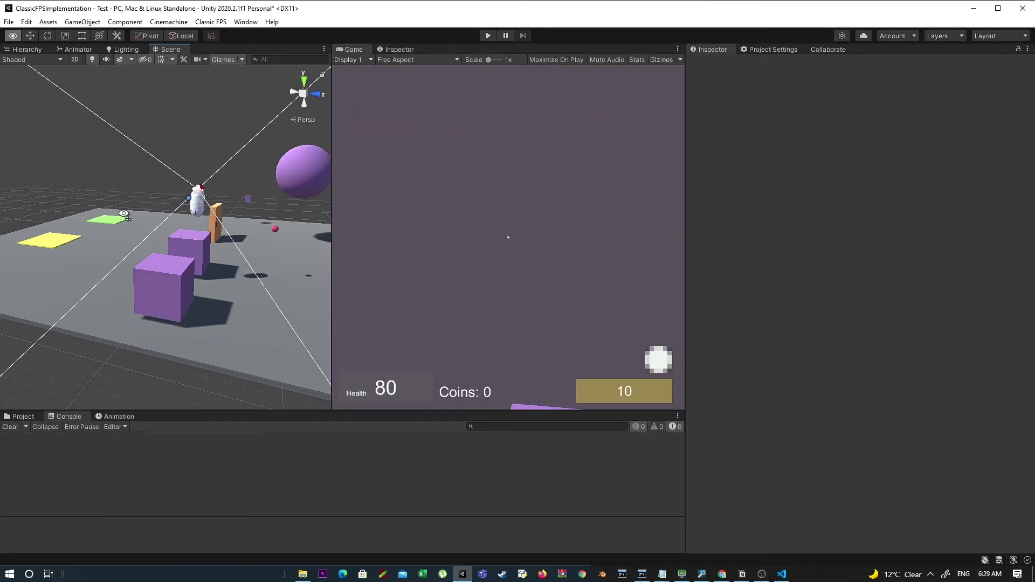
{"action": "key", "text": "w"}
{"action": "key", "text": "s"}
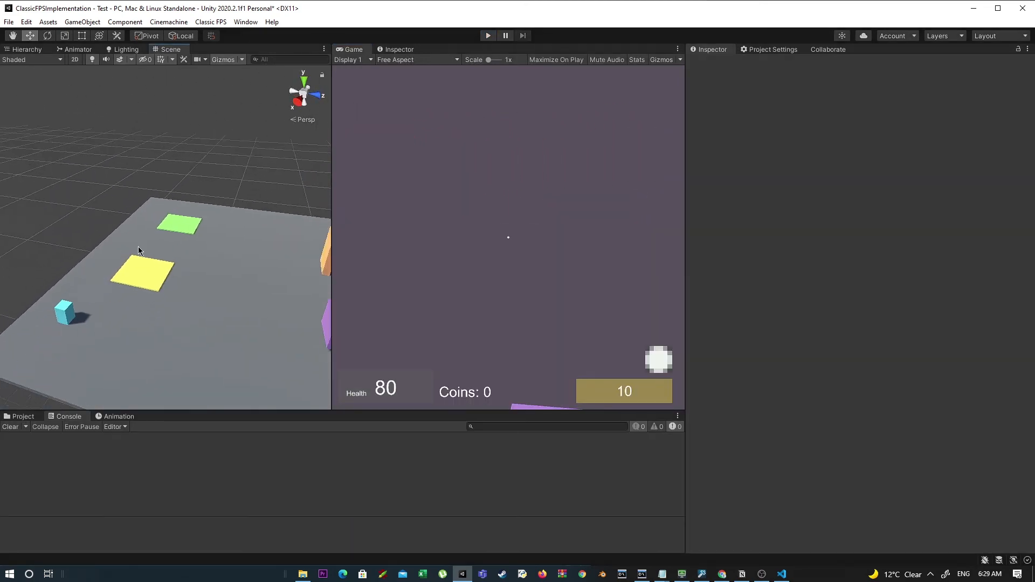
{"action": "left_click", "coordinate": [74, 312]}
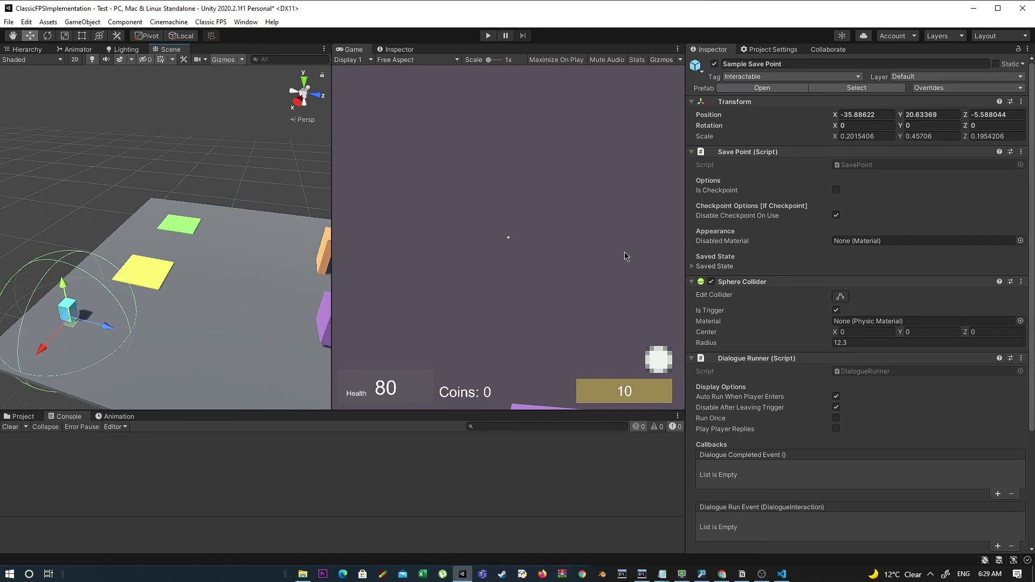
{"action": "right_click_drag", "start_coordinate": [237, 254], "coordinate": [162, 227]}
{"action": "key", "text": "w"}
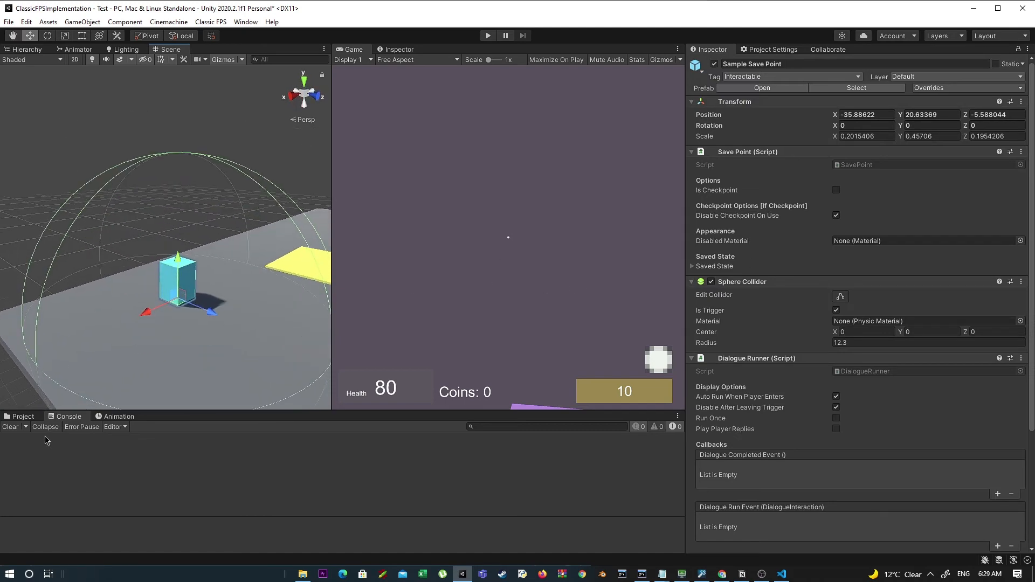
Show the Saving prefabs folder in the Classic-FPS-Pack samples.
{"action": "left_click", "coordinate": [39, 421]}
{"action": "scroll", "coordinate": [86, 498], "scroll_direction": "down", "scroll_amount": 2}
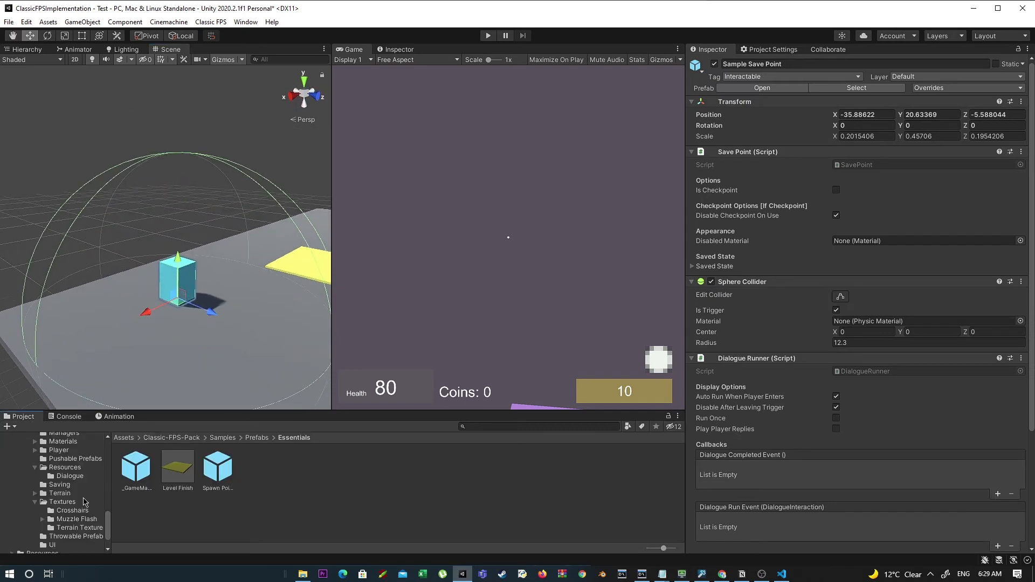
{"action": "left_click", "coordinate": [60, 486]}
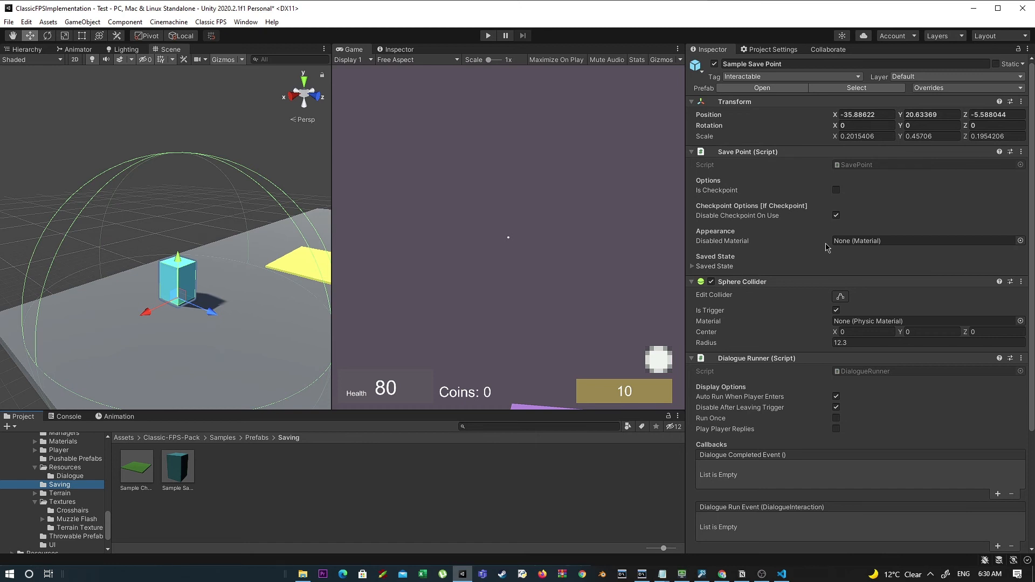
Inspect the green Sample Checkpoint's Is Checkpoint option and compare its settings with the cyan Sample Save Point's.
{"action": "right_click_drag", "start_coordinate": [225, 202], "coordinate": [287, 198]}
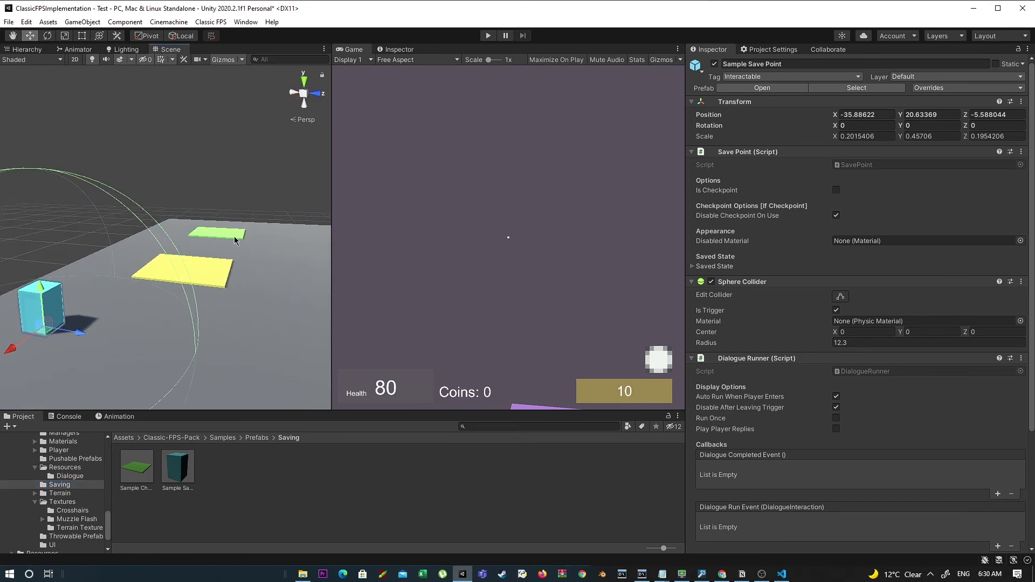
{"action": "left_click", "coordinate": [235, 240]}
{"action": "left_click", "coordinate": [235, 240]}
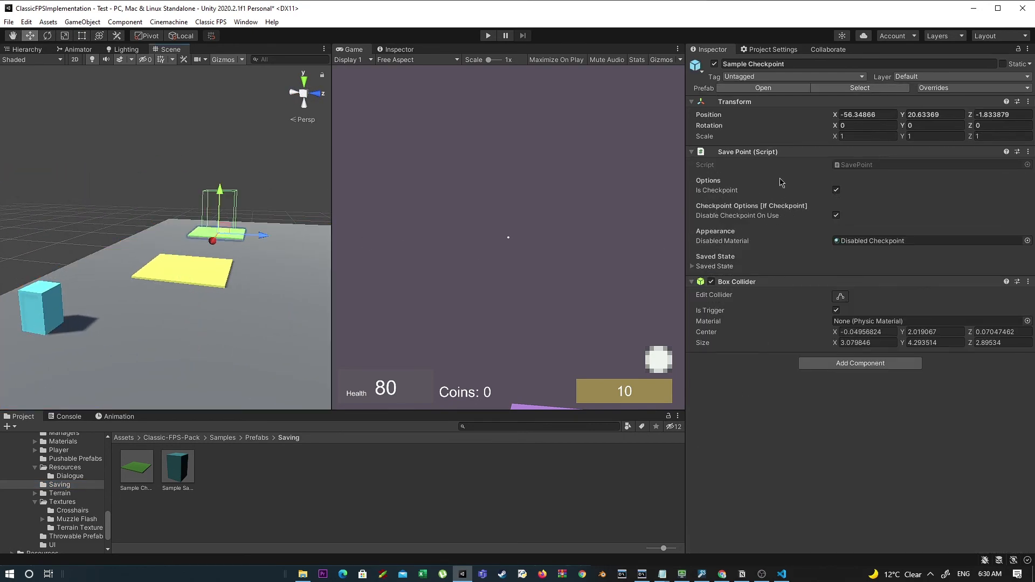
{"action": "right_click_drag", "start_coordinate": [280, 264], "coordinate": [214, 270]}
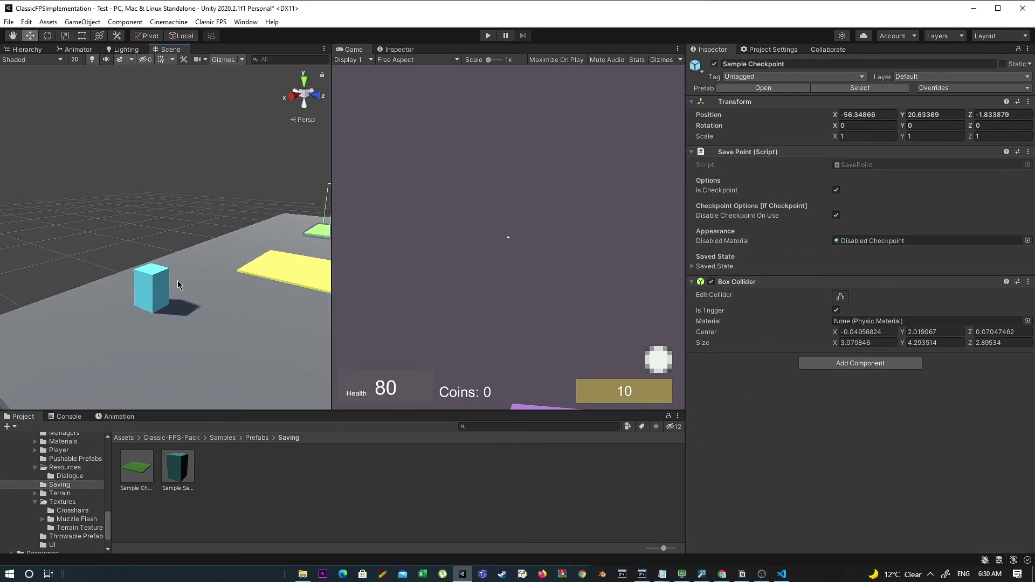
{"action": "left_click", "coordinate": [173, 282]}
{"action": "left_click", "coordinate": [168, 284]}
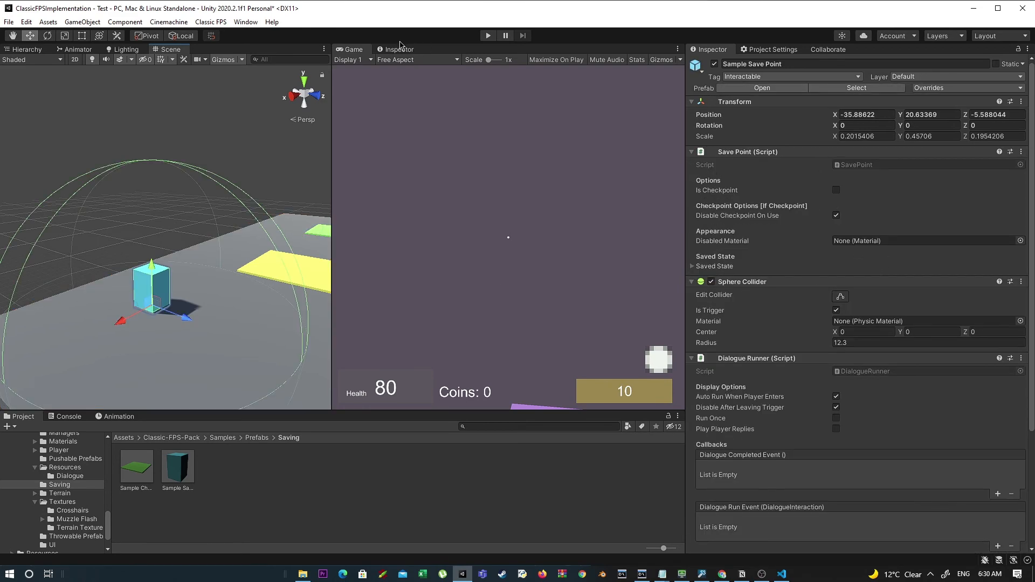
Enter play mode, walk up to the cyan save point and use it to save progress.
{"action": "left_click", "coordinate": [487, 35]}
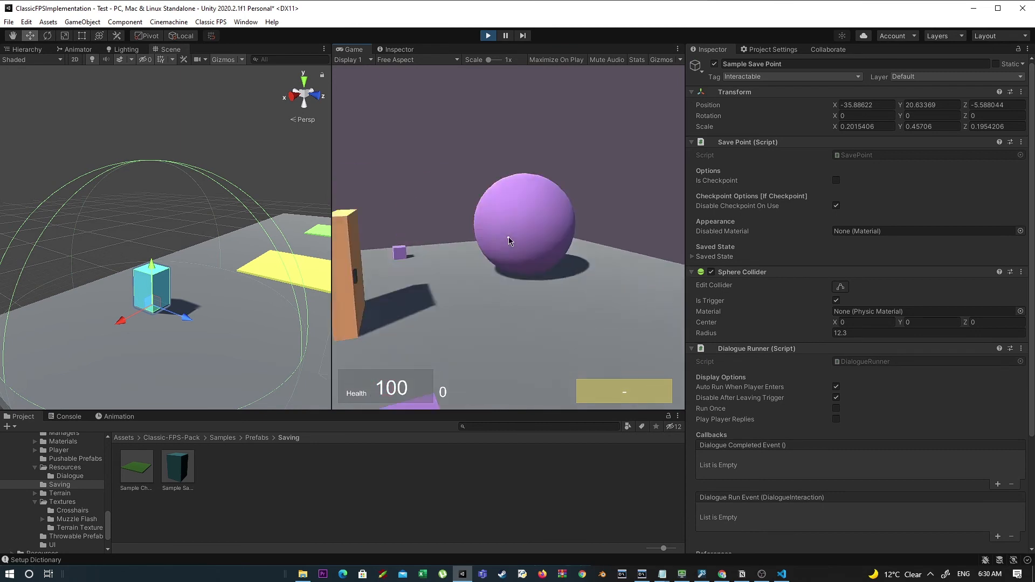
{"action": "key", "text": "w"}
{"action": "key", "text": "w"}
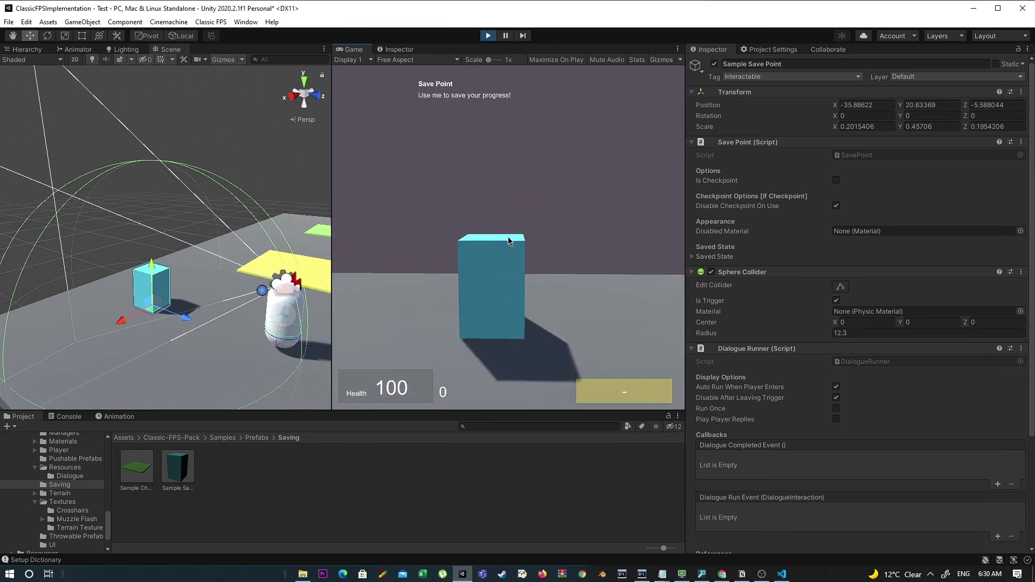
{"action": "key", "text": "w"}
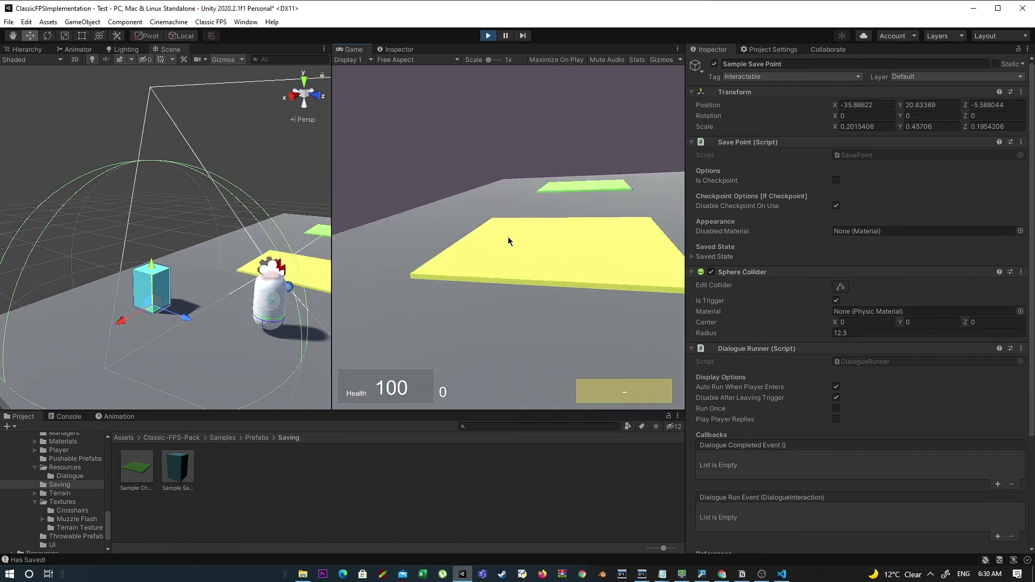
Walk onto the green checkpoint to trigger it, and test reloading the save after moving away.
{"action": "key", "text": "w"}
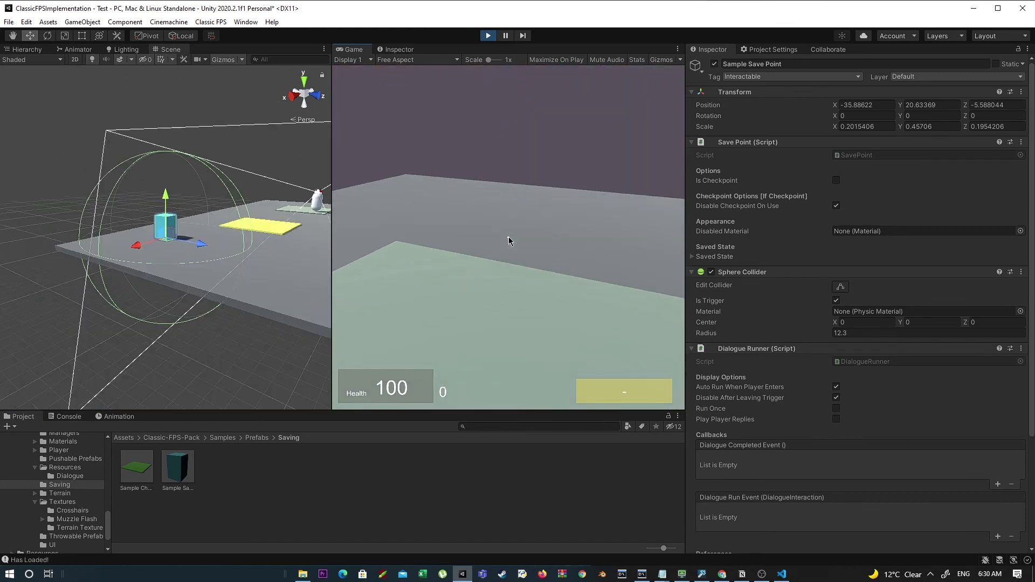
{"action": "key", "text": "w"}
{"action": "key", "text": "f"}
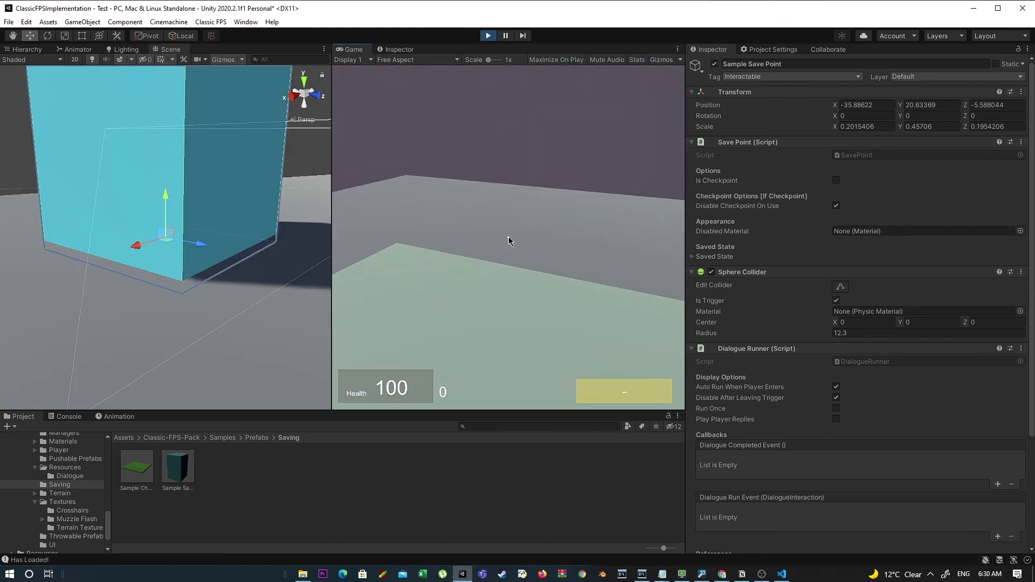
{"action": "key", "text": "w"}
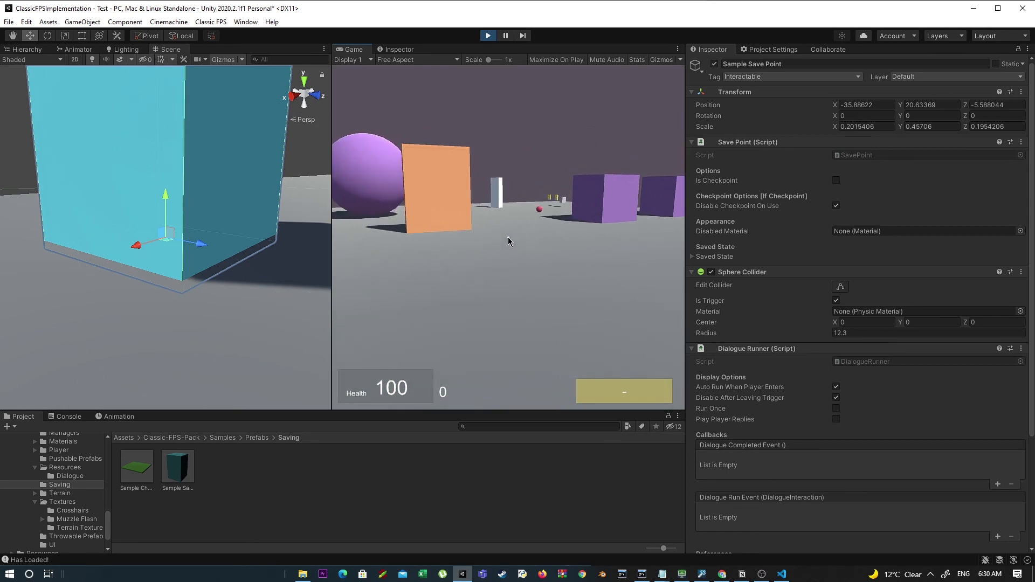
{"action": "key", "text": "f"}
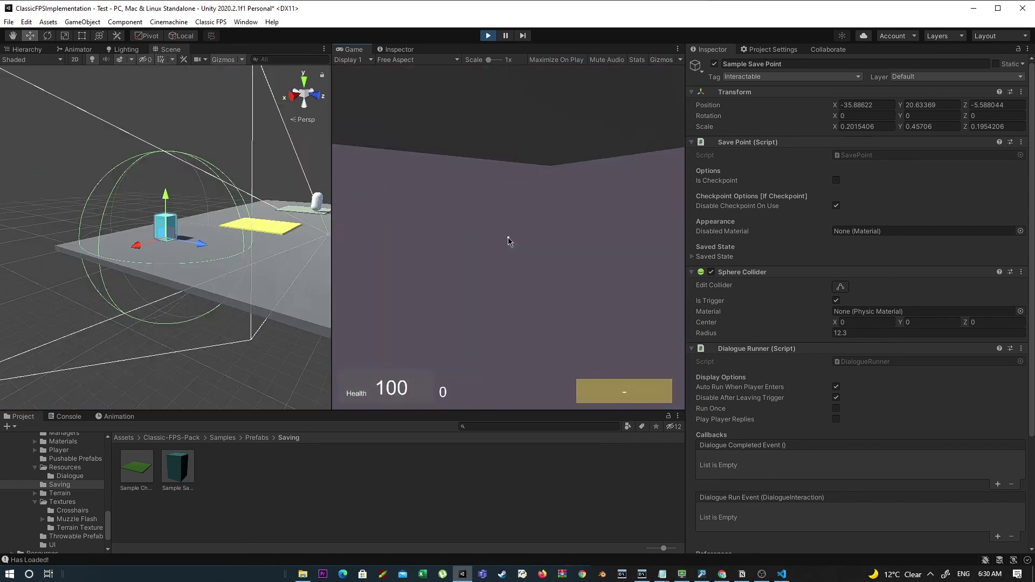
Restart play mode, load the checkpoint save, walk around the level and exit play mode.
{"action": "key", "text": "ctrl+p"}
{"action": "key", "text": "ctrl+p"}
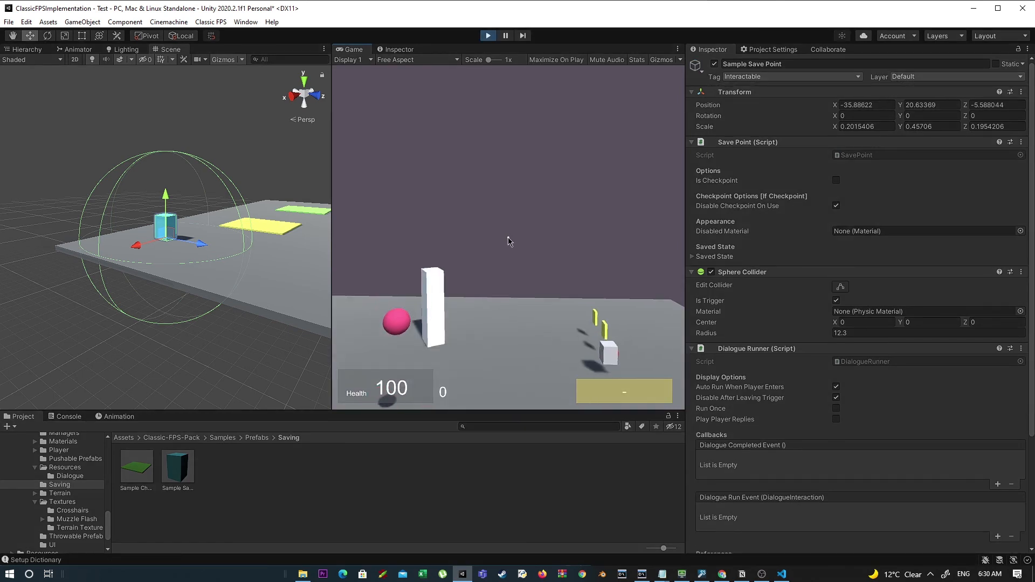
{"action": "key", "text": "f"}
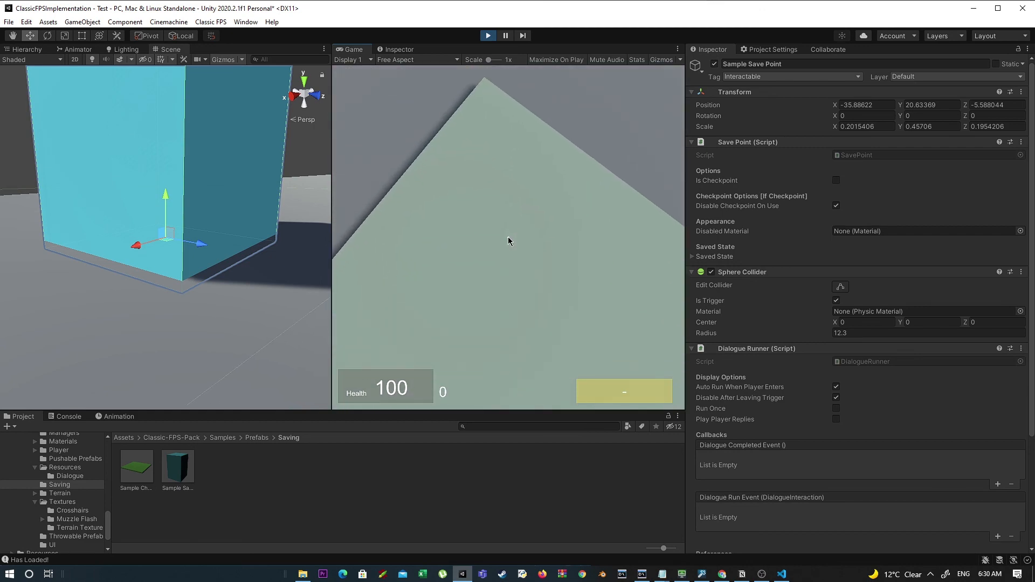
{"action": "scroll", "coordinate": [196, 224], "scroll_direction": "down", "scroll_amount": 10}
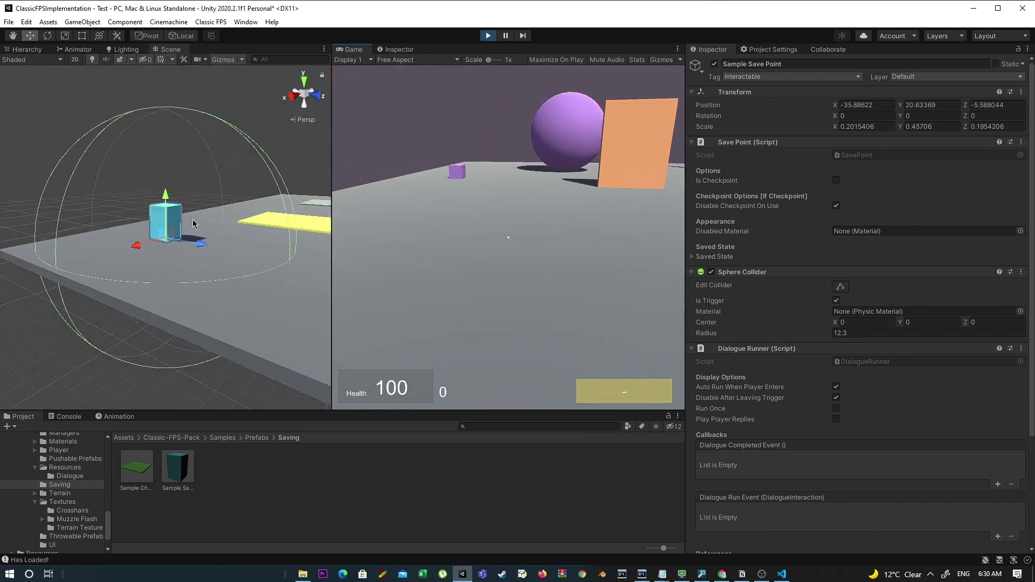
{"action": "key", "text": "w"}
{"action": "right_click_drag", "start_coordinate": [195, 224], "coordinate": [280, 253]}
{"action": "left_click", "coordinate": [485, 37]}
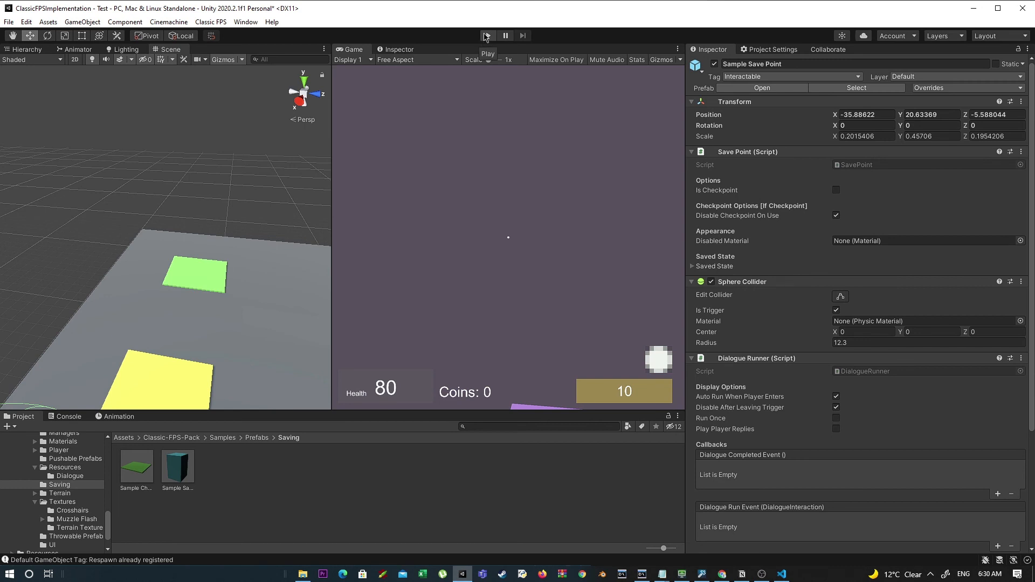
Enable Is Testing Scene on the _GameManager's Game Manager script and test-run the scene.
{"action": "left_click", "coordinate": [24, 49]}
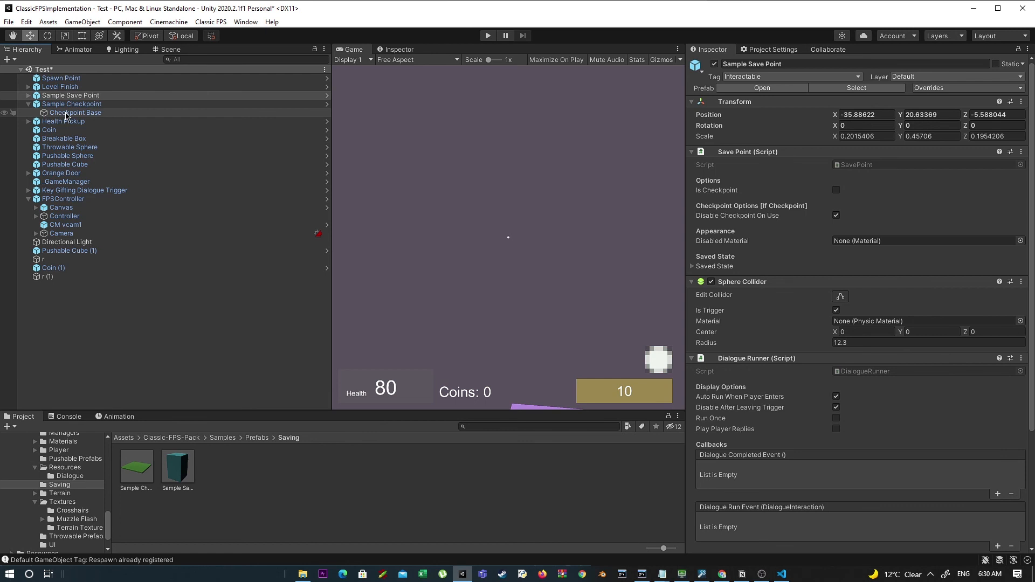
{"action": "left_click", "coordinate": [75, 183]}
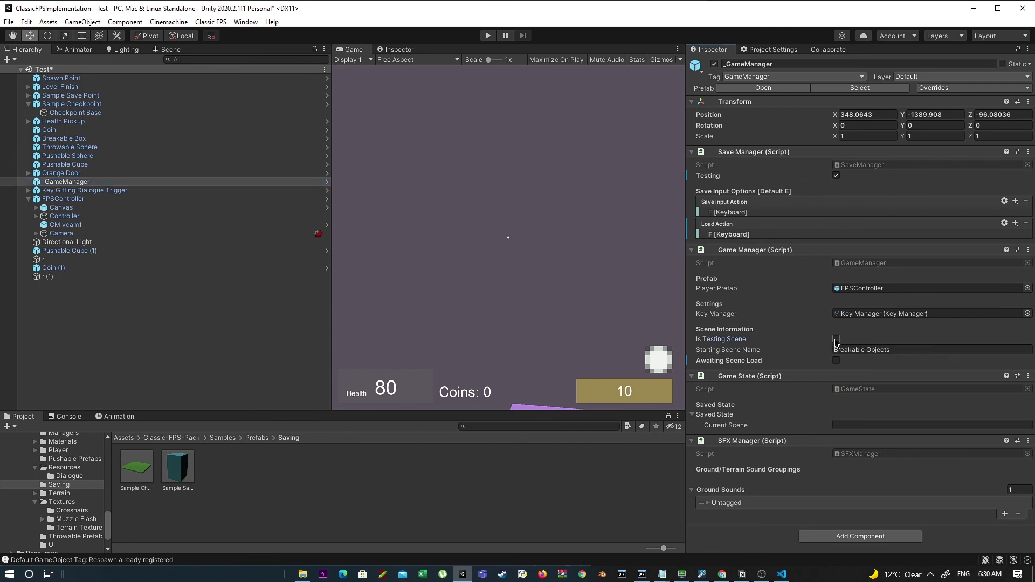
{"action": "left_click", "coordinate": [488, 36]}
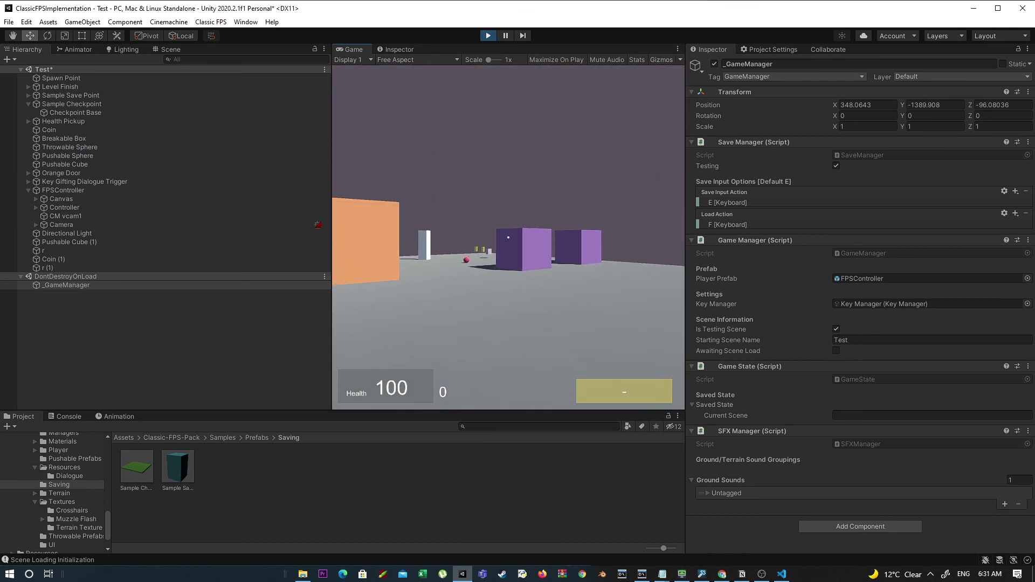
{"action": "key", "text": "ctrl+p"}
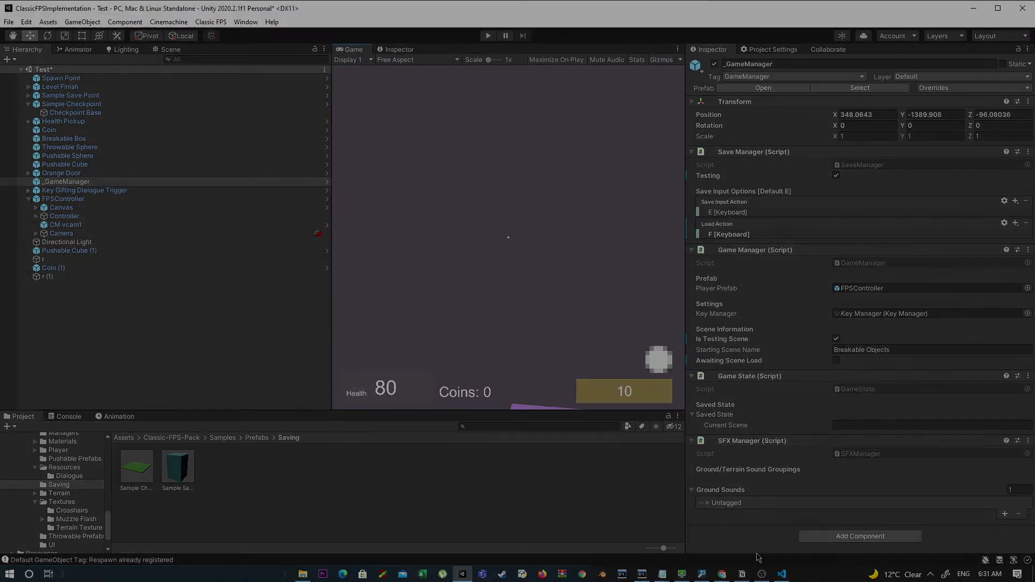